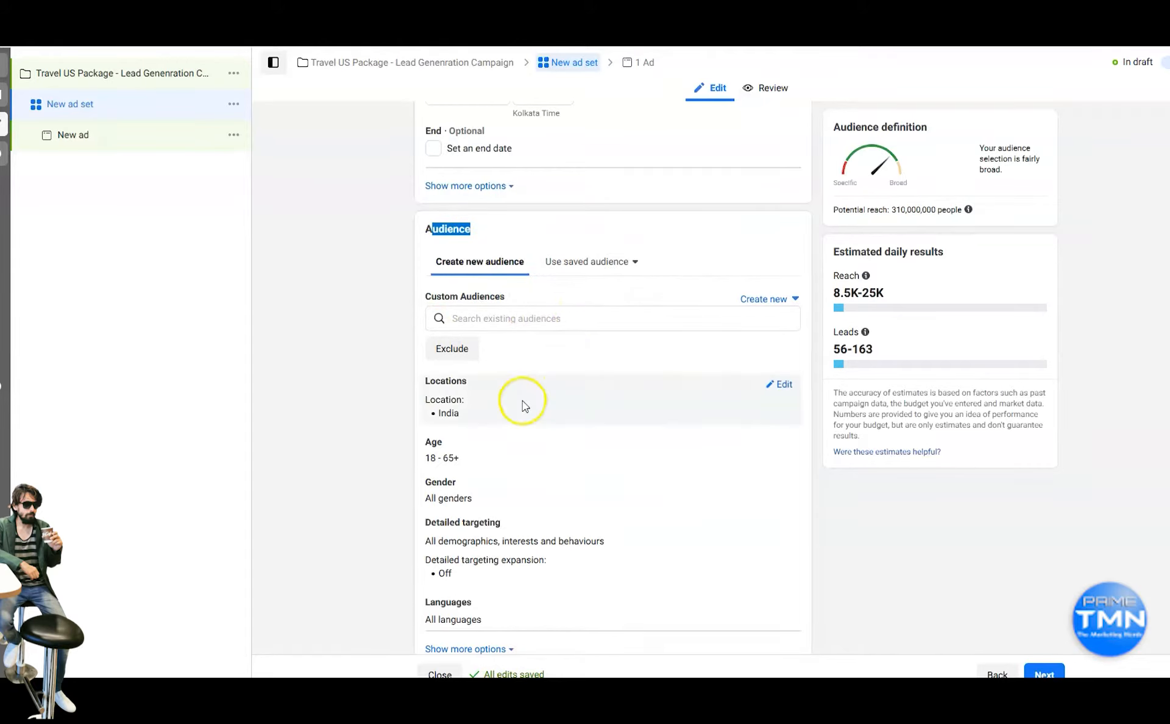
Open the audience's Locations setting for editing and review the available location targeting options, such as people living in or travelling in the location.
scroll(523, 400, down, 1)
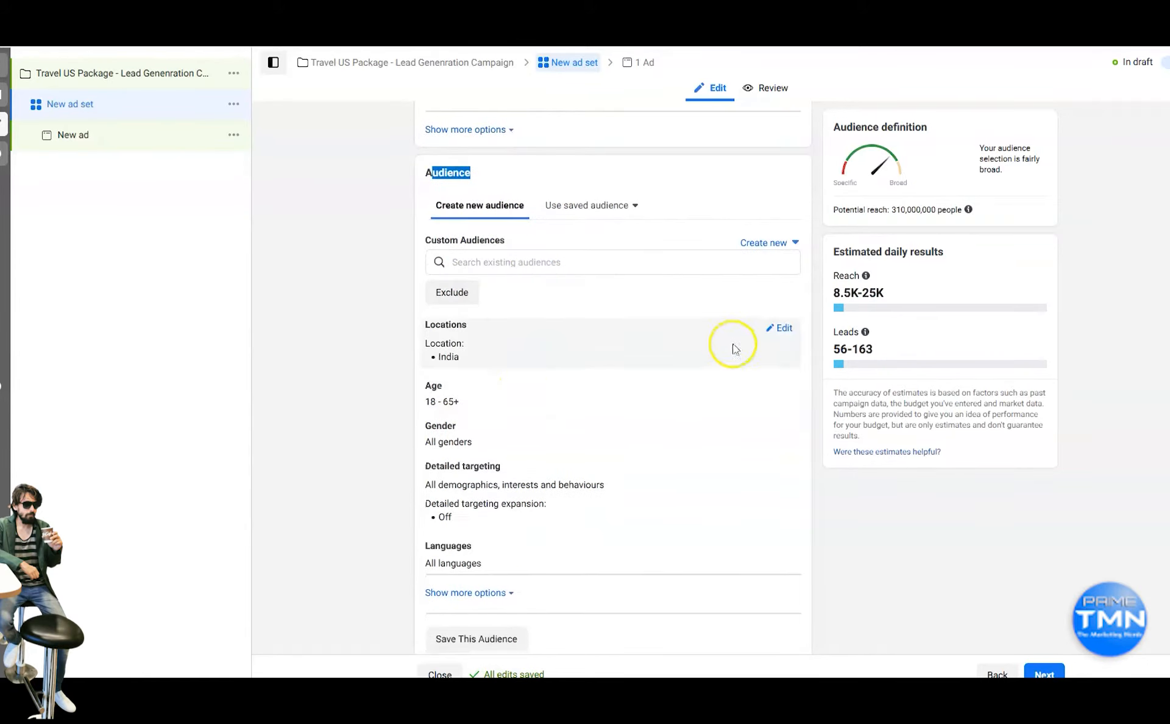
click(772, 332)
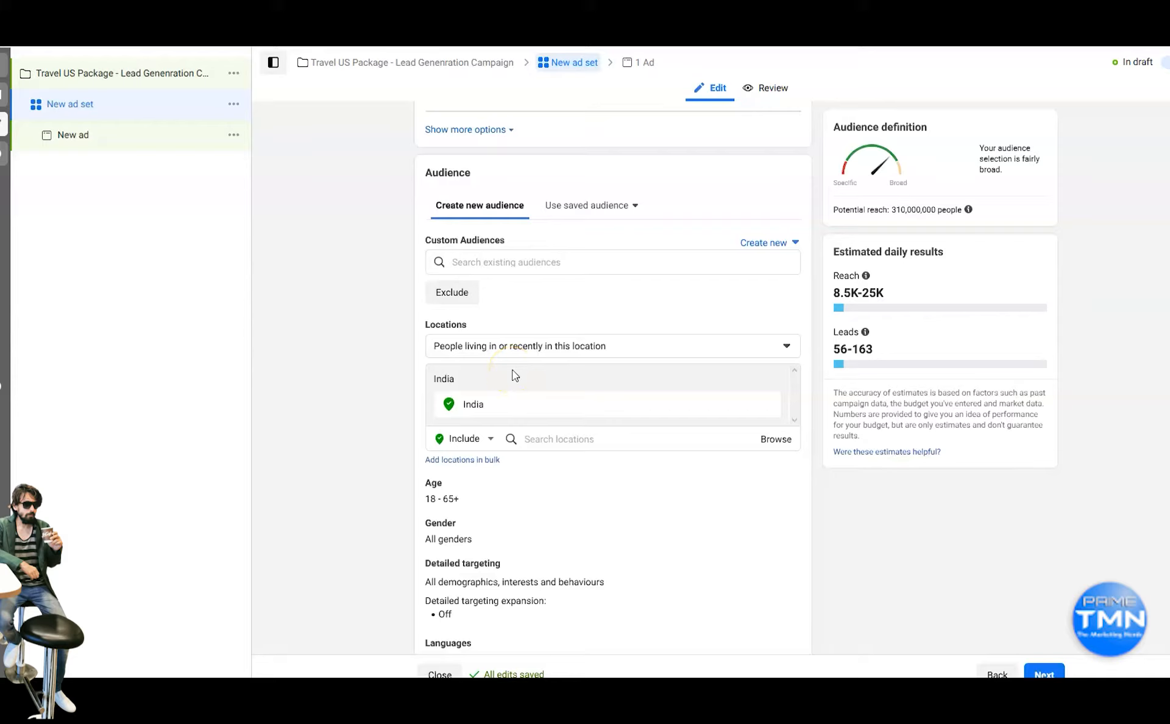
mouse_move(479, 411)
click(509, 349)
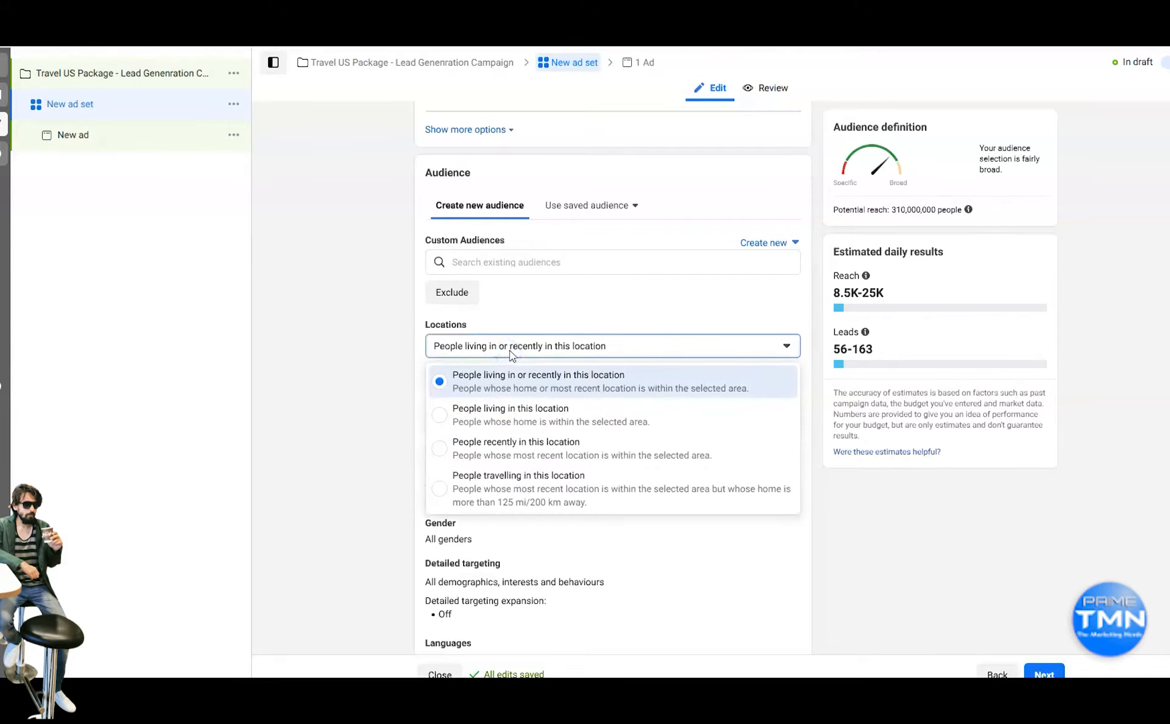
click(262, 380)
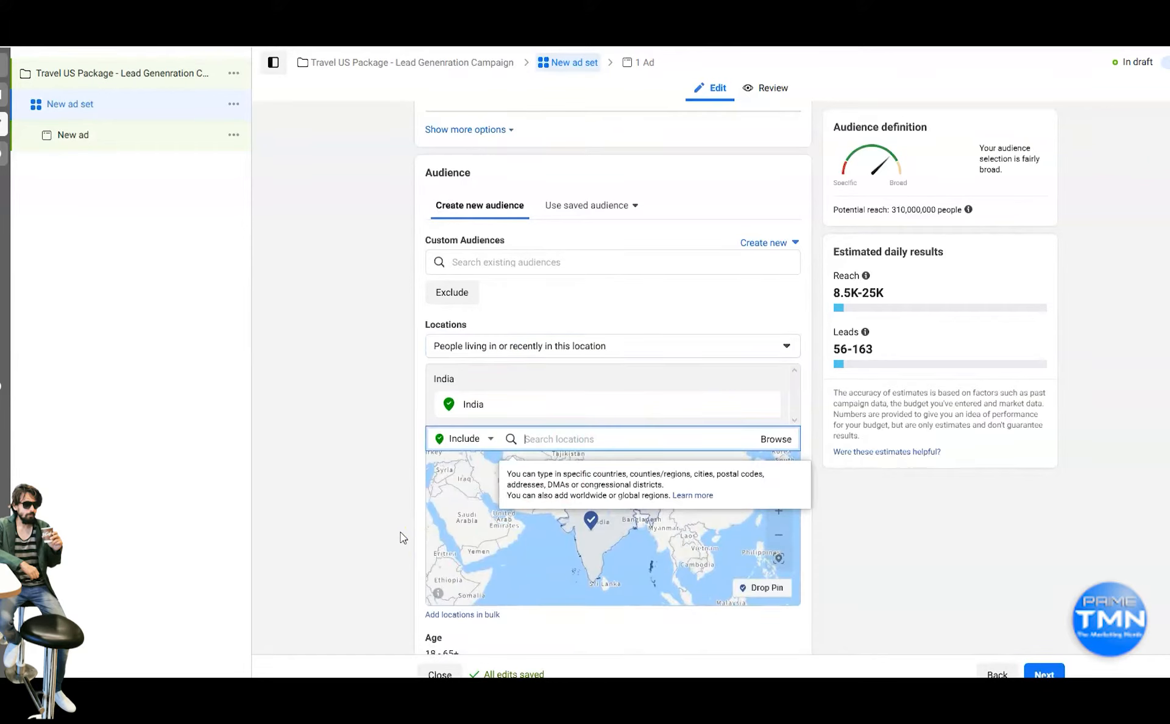
Add Dubai, United Arab Emirates (county) and Australia (country) to the audience's included locations alongside India.
text(Dubai)
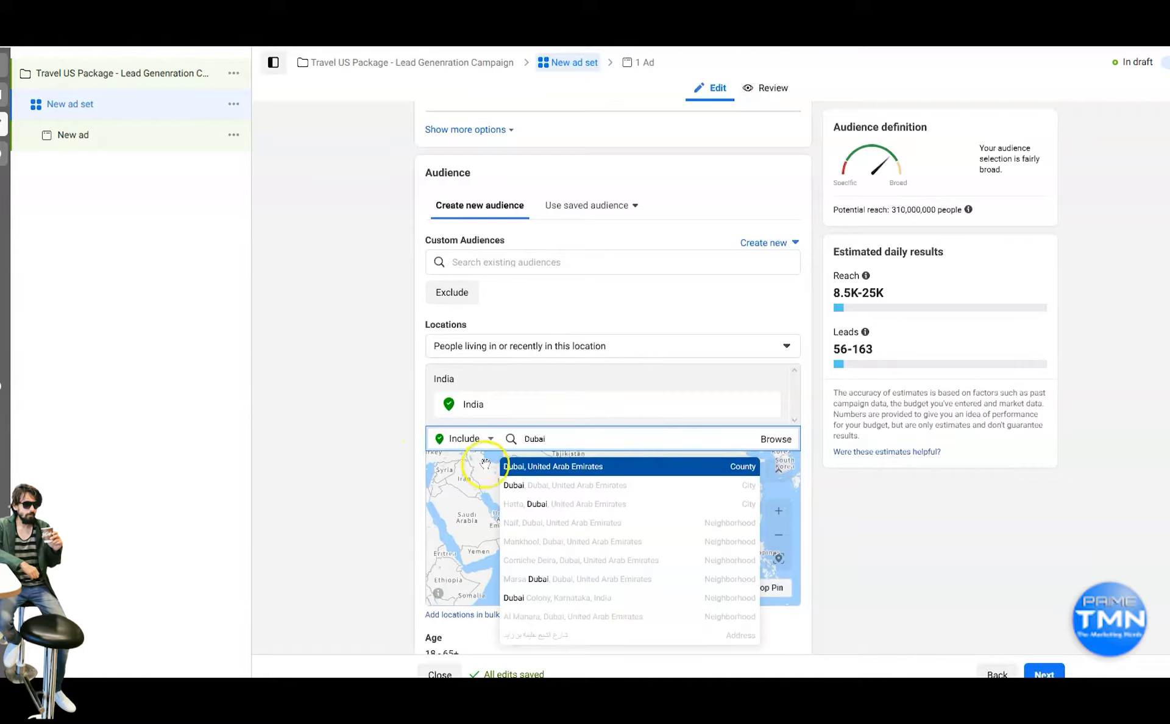
click(670, 467)
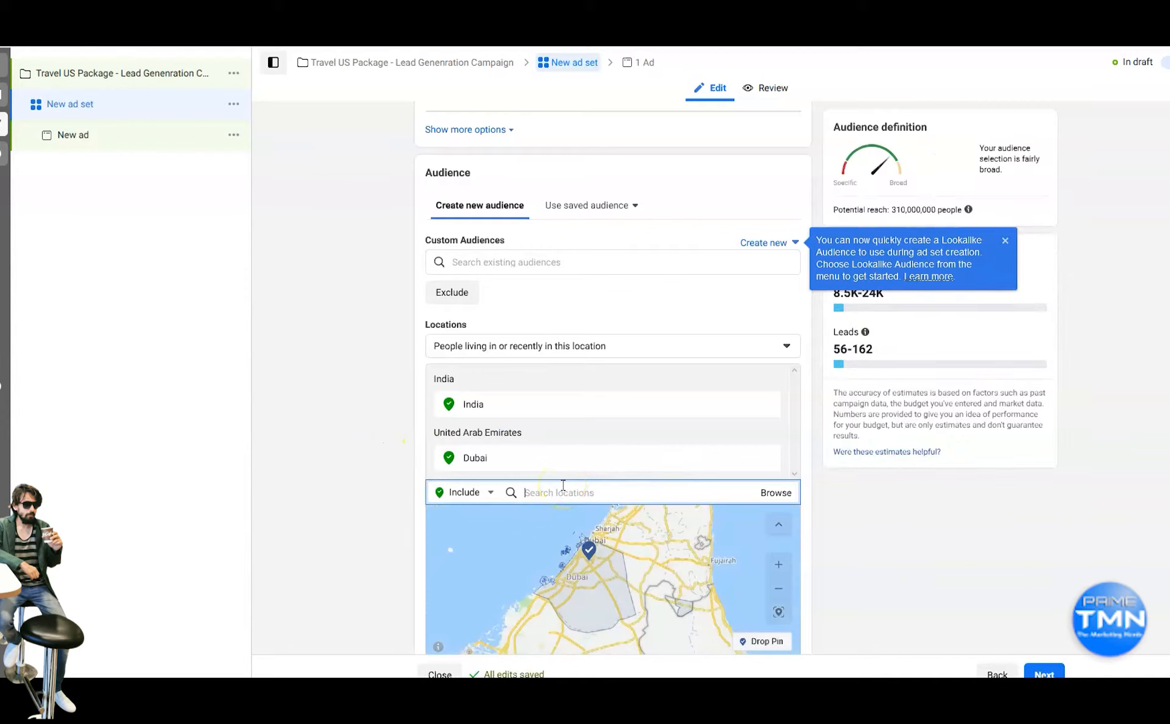
text(Australia)
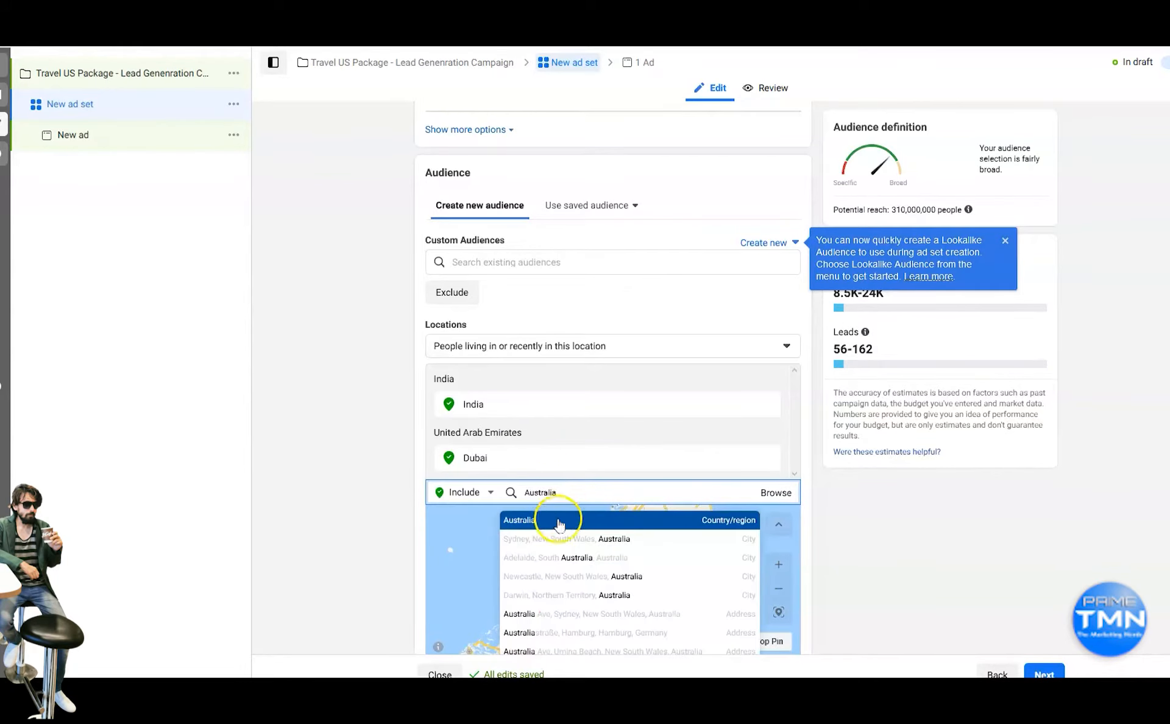
click(560, 519)
Examine the potential reach in the audience definition and the explanation of how that number is estimated.
scroll(561, 529, down, 3)
drag(892, 209, 961, 209)
mouse_move(966, 209)
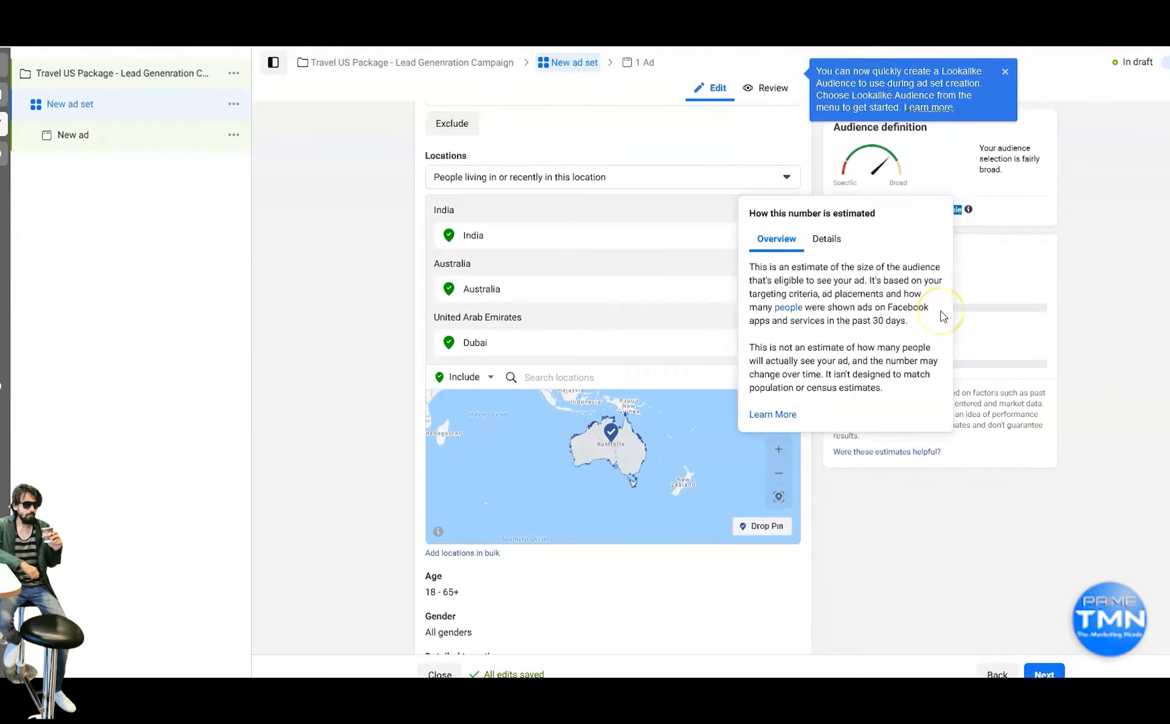
click(712, 293)
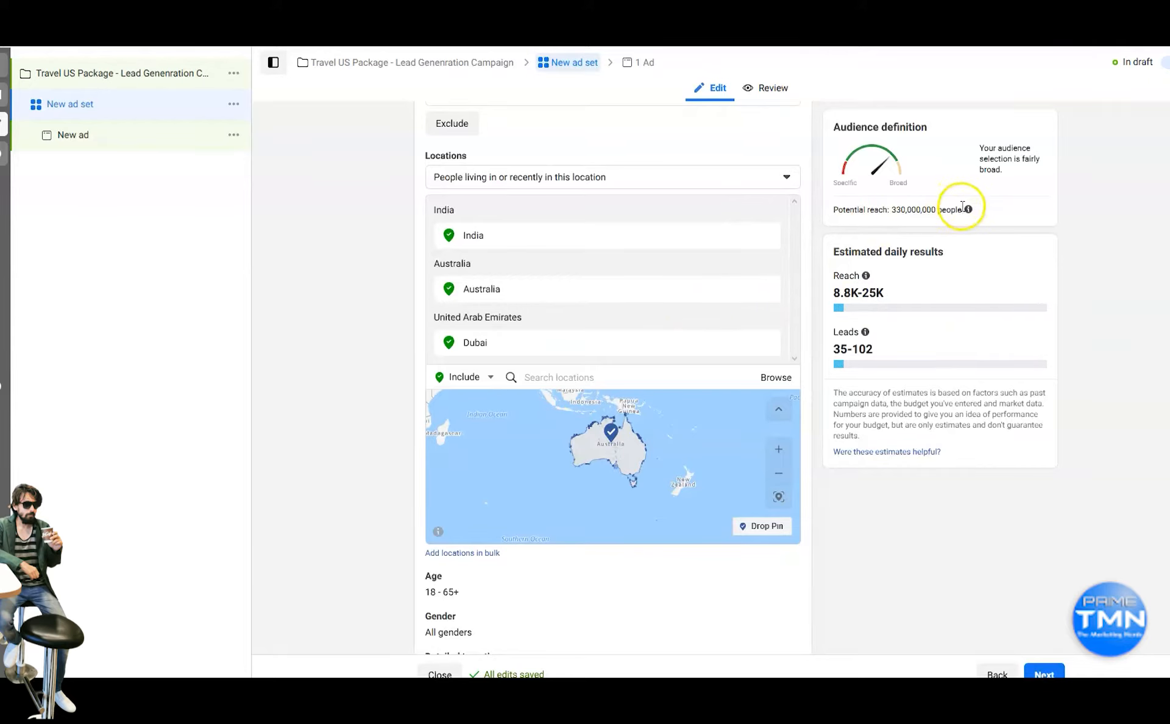
drag(963, 207, 834, 212)
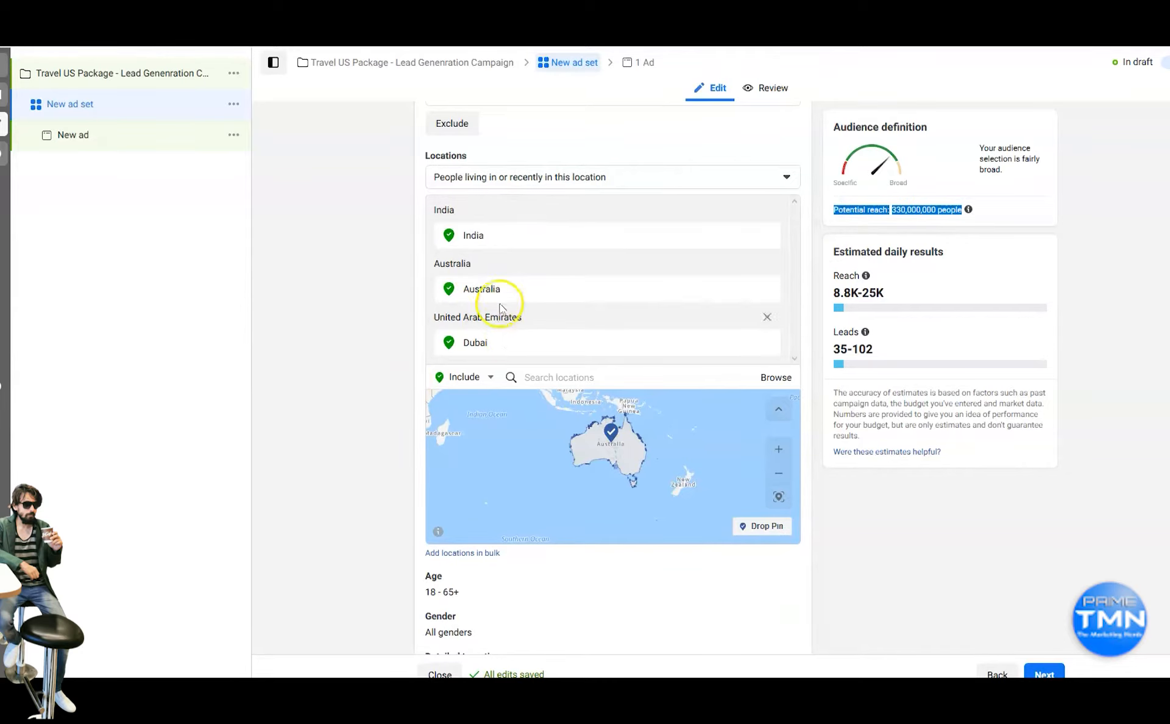
click(928, 208)
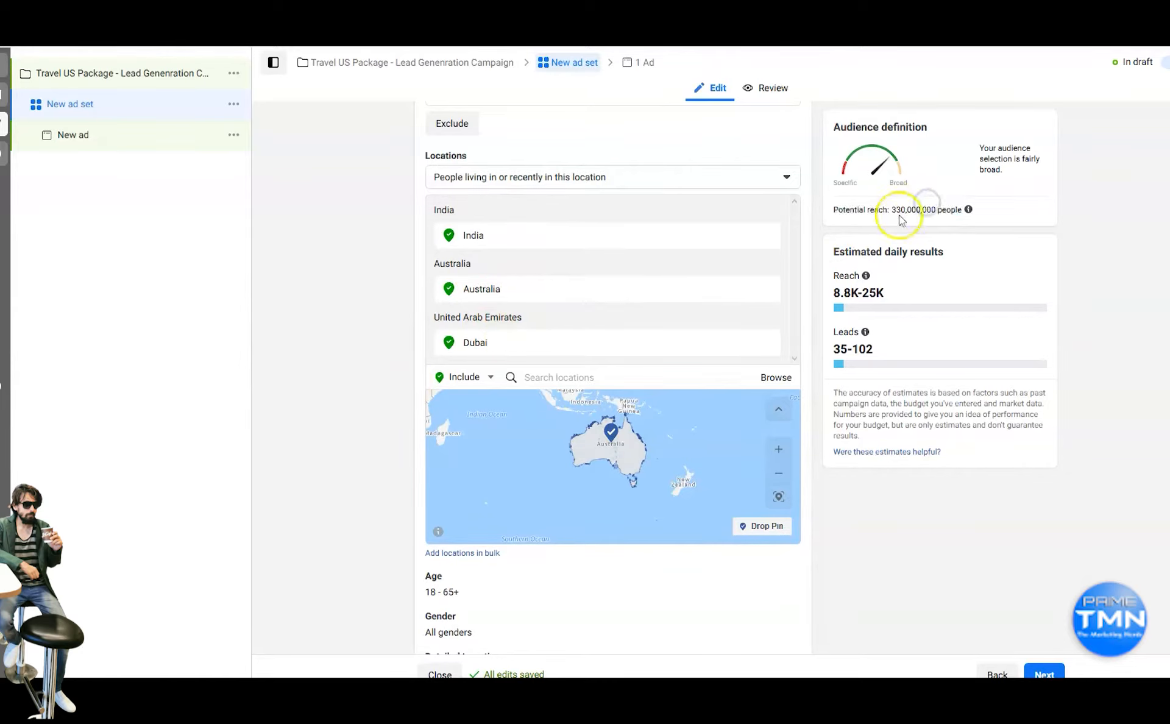
drag(937, 209, 836, 216)
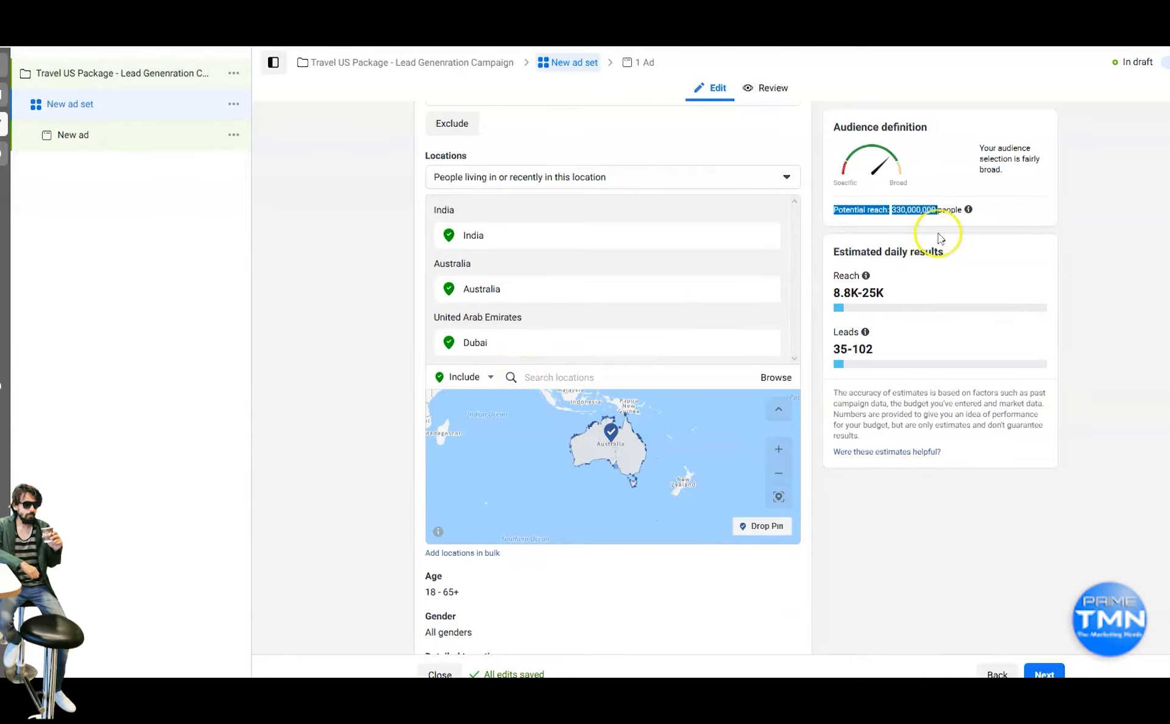
Compare the ad set's daily budget with the estimated daily reach and leads.
scroll(915, 292, up, 1)
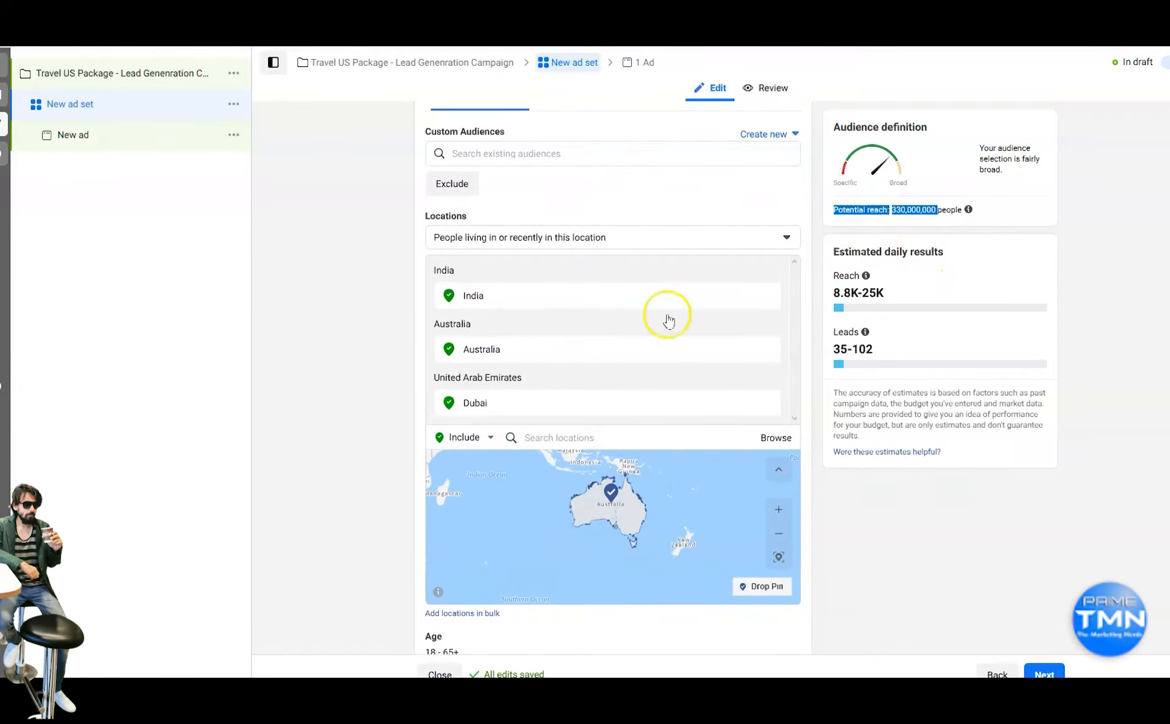
scroll(628, 403, up, 4)
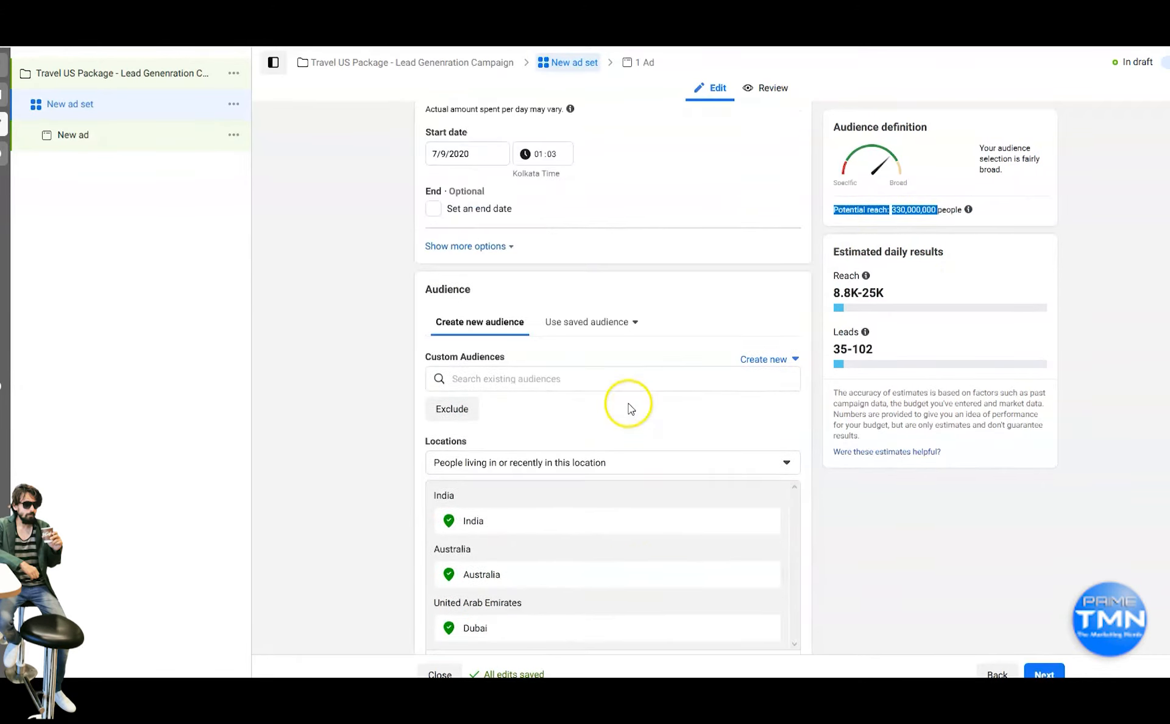
scroll(556, 201, up, 3)
drag(652, 255, 616, 255)
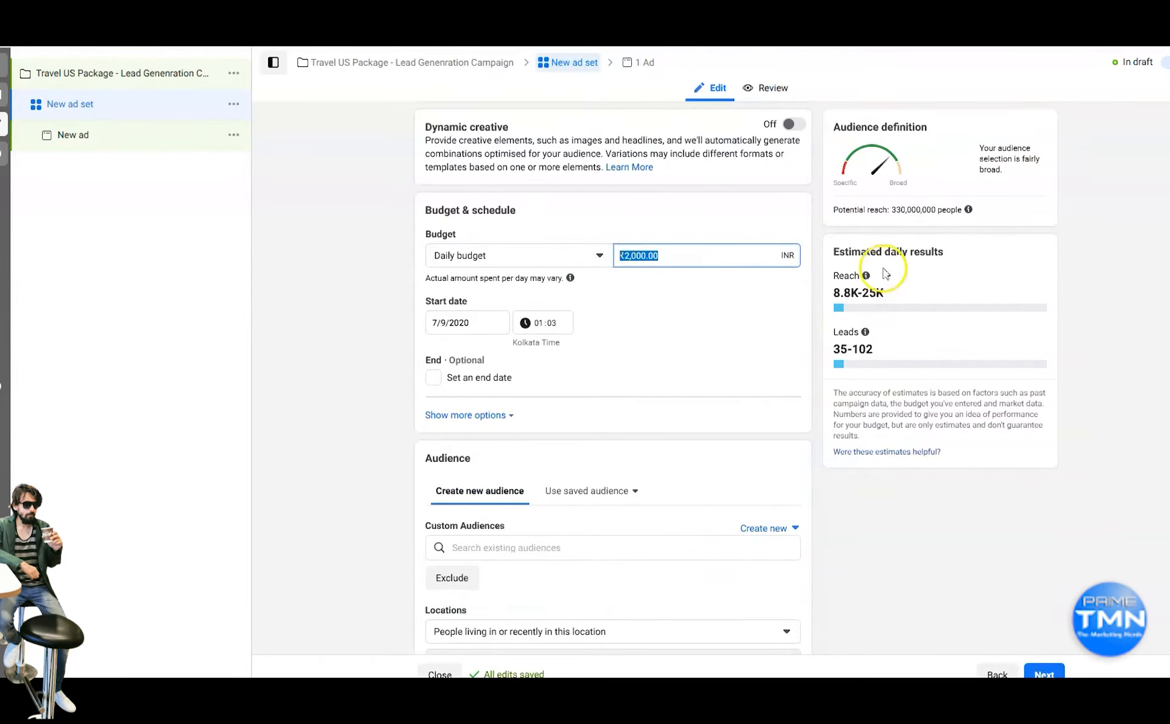
drag(892, 294, 833, 294)
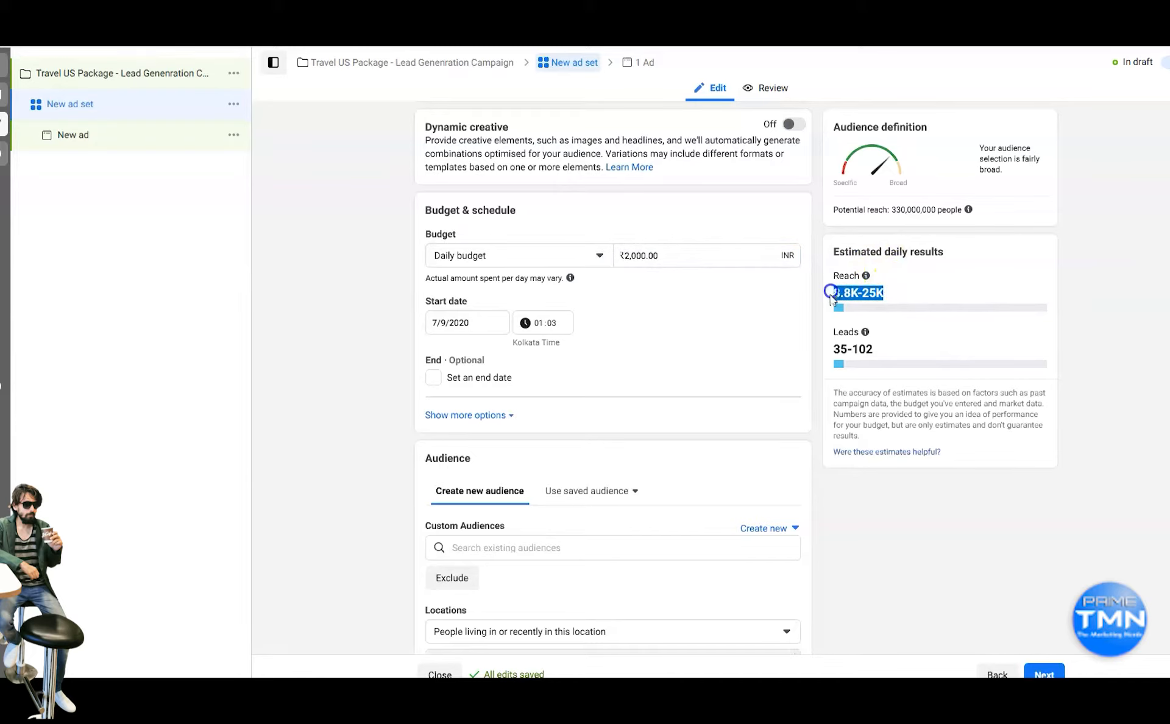
drag(876, 359, 834, 356)
click(879, 360)
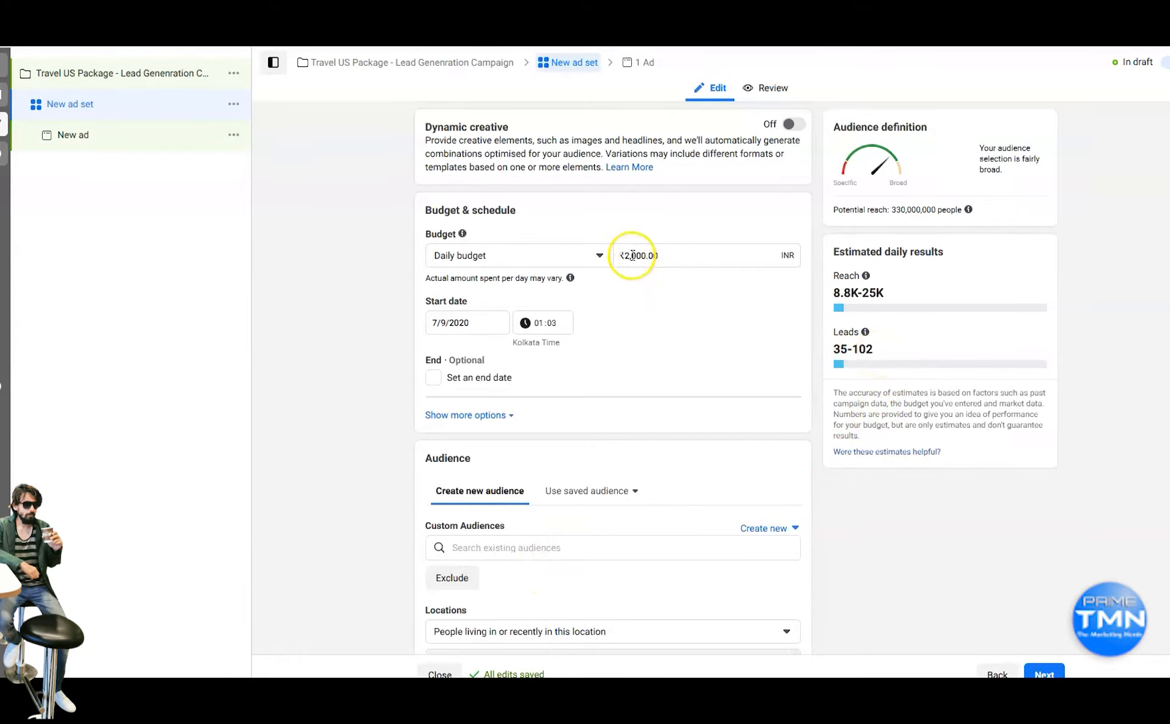
Set the ad set's daily budget to ₹500.
click(630, 255)
key(BackSpace)
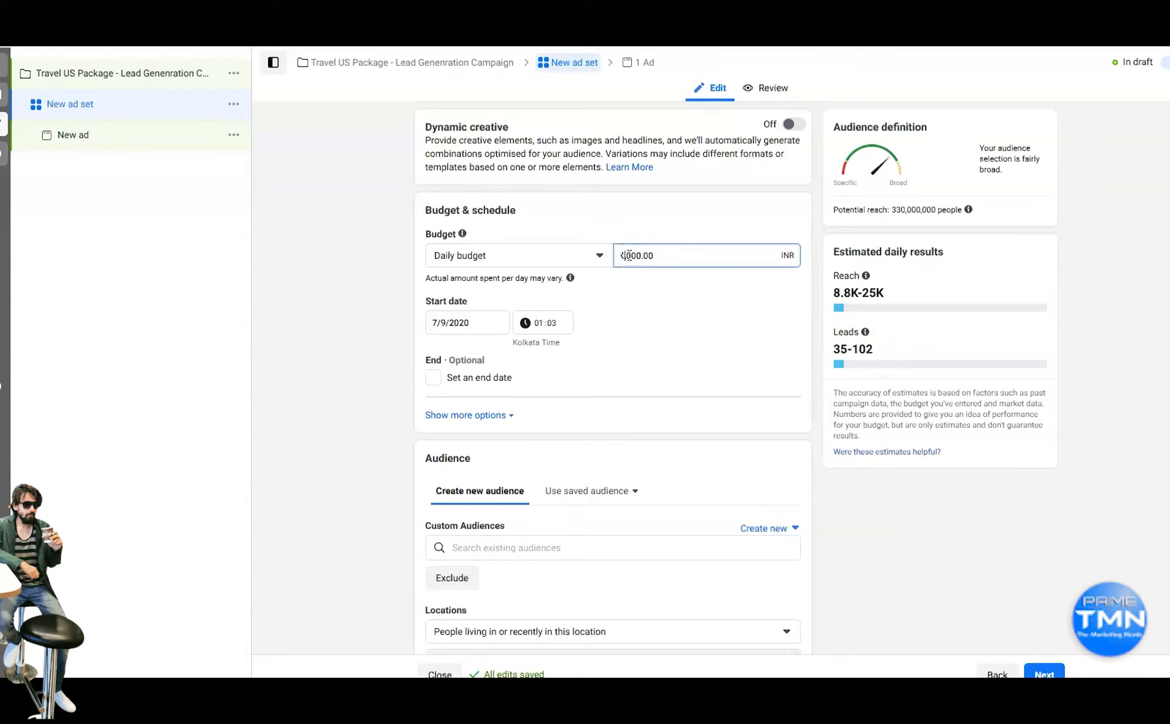
key(Delete)
text(5)
click(751, 336)
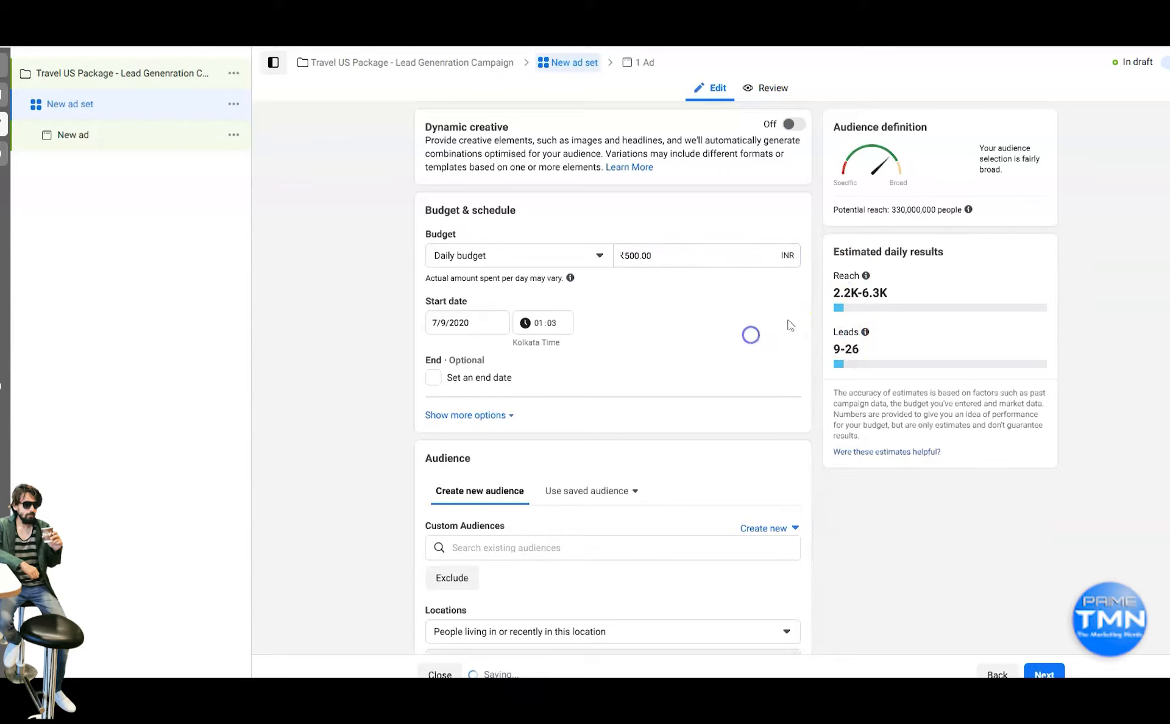
click(683, 253)
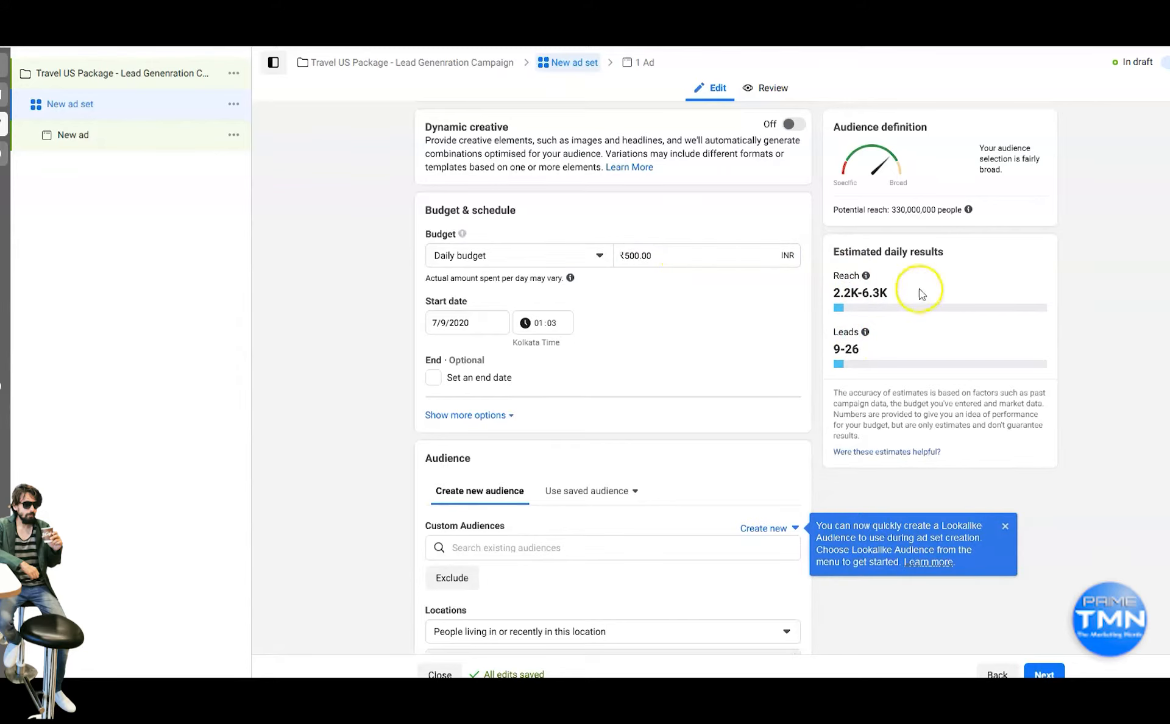
Check the estimated daily reach and leads for the changed budget and read the explanations of both estimates.
drag(902, 294, 833, 293)
drag(926, 210, 890, 234)
scroll(564, 512, down, 3)
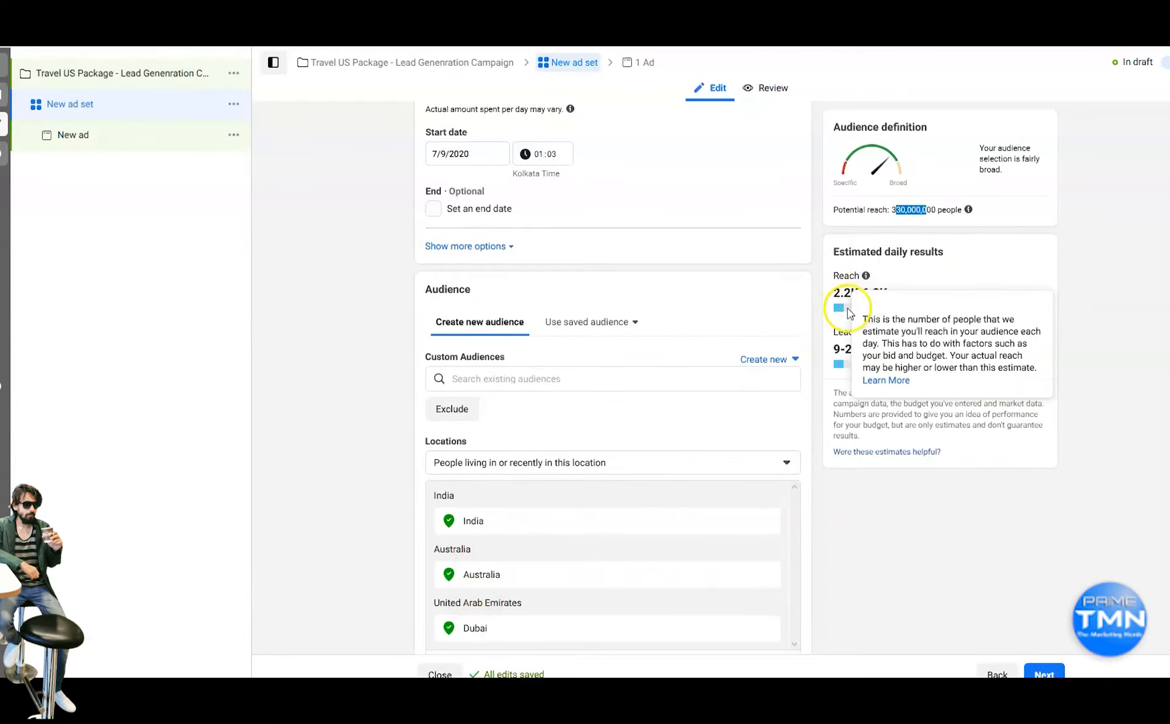
mouse_move(859, 297)
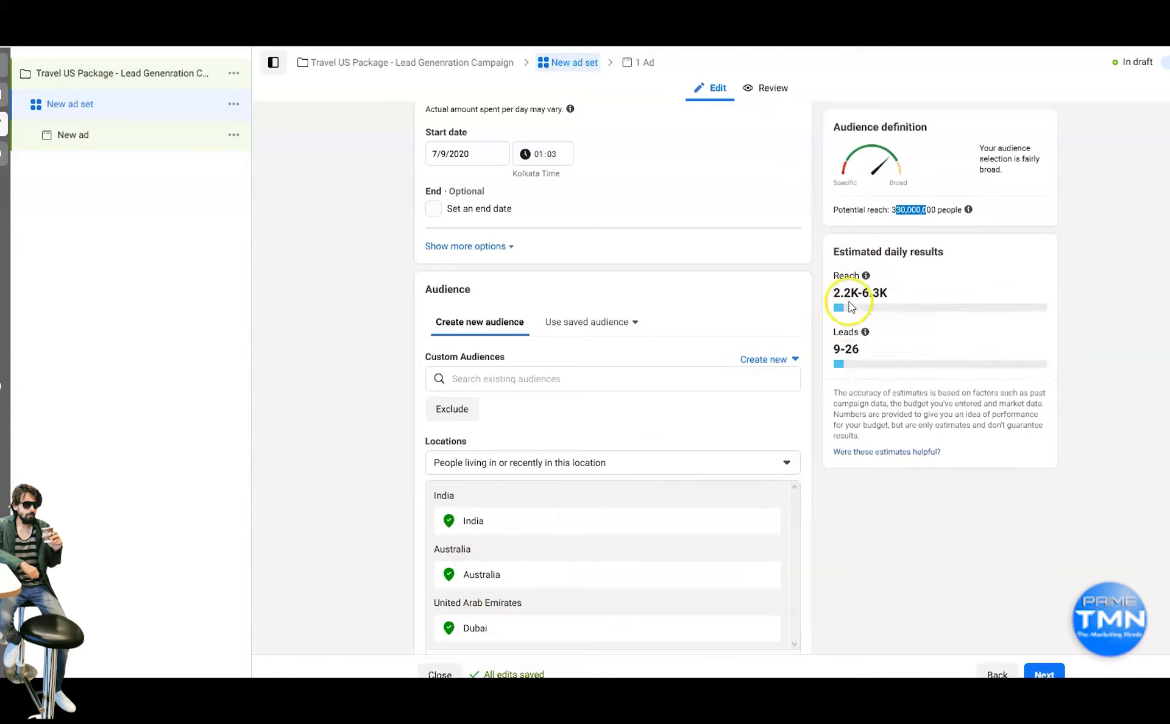
drag(894, 292, 831, 292)
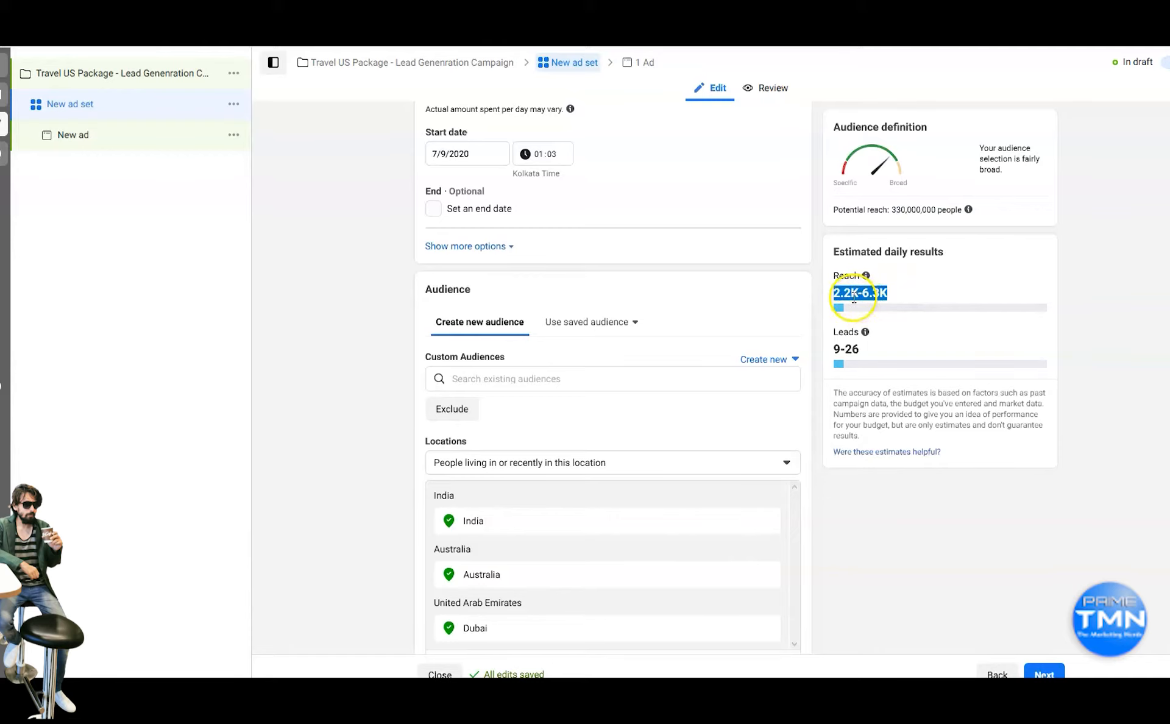
mouse_move(865, 333)
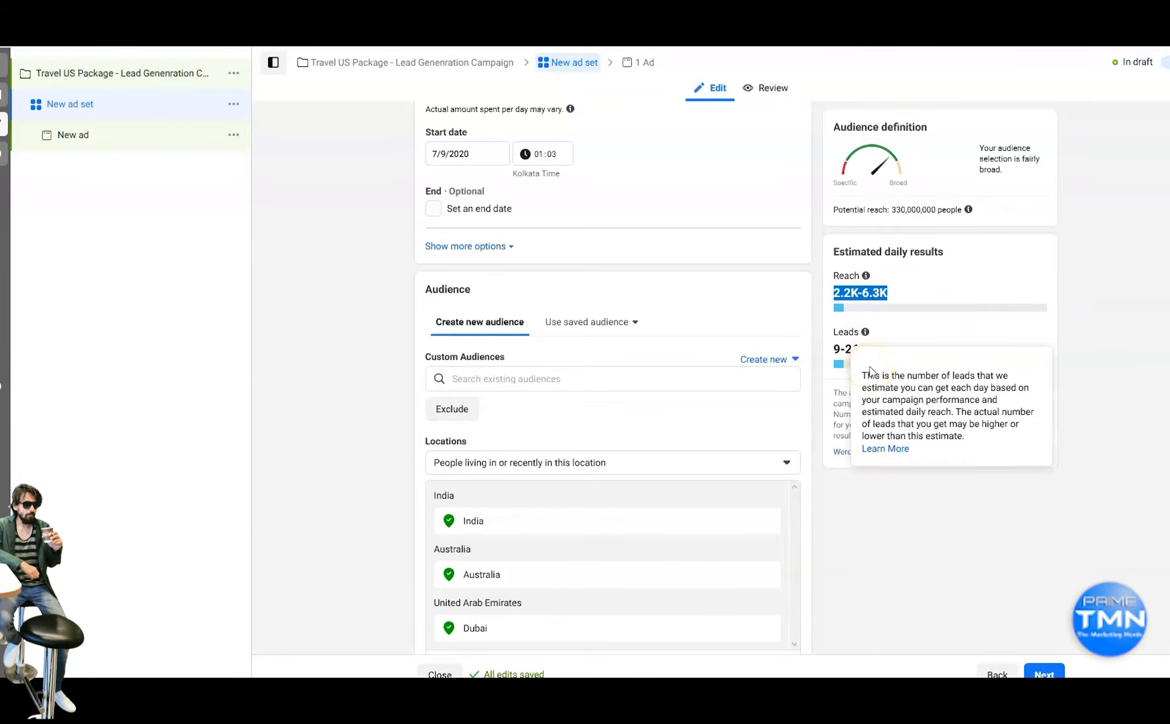
Remove Dubai and Australia from the audience locations, leaving only India.
scroll(530, 444, down, 3)
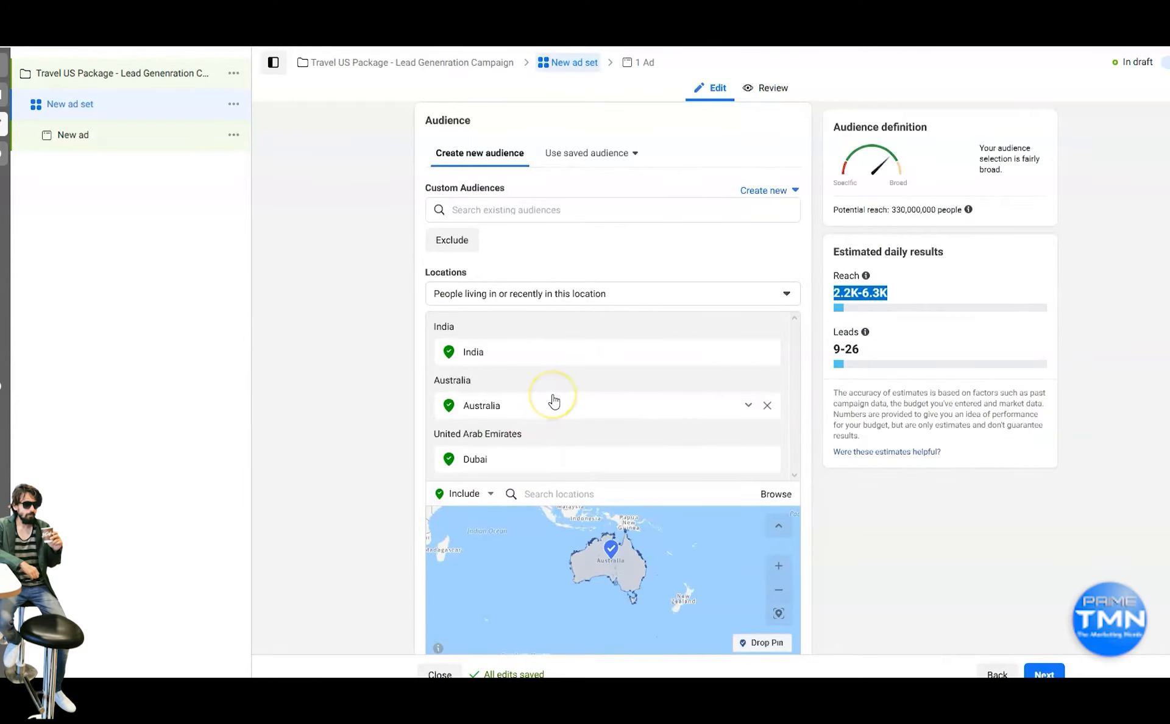
click(767, 459)
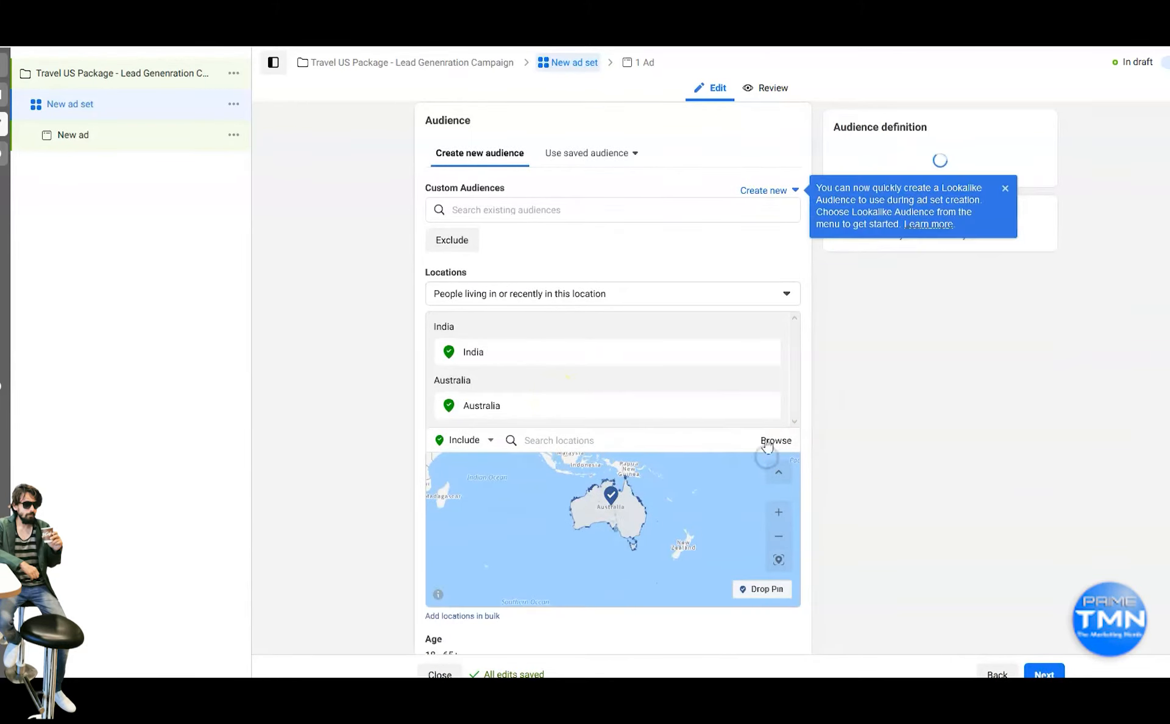
click(771, 405)
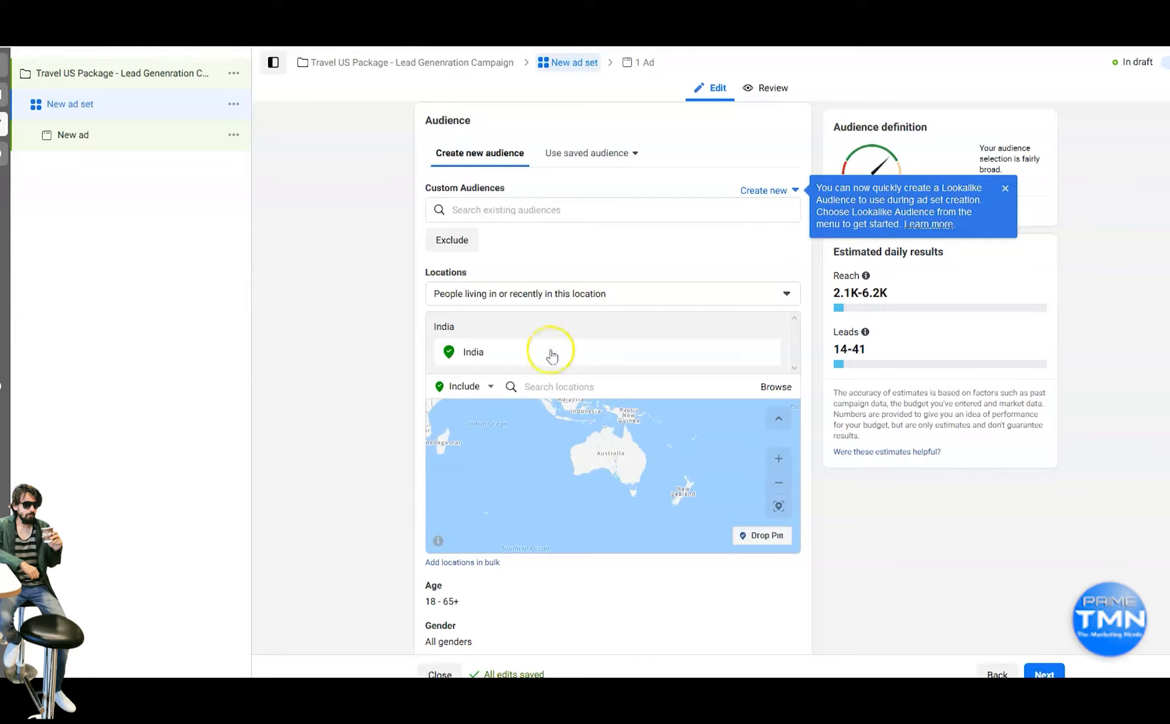
Narrow the audience location from all of India to the cities of Mumbai, Bangalore and Chennai.
click(500, 295)
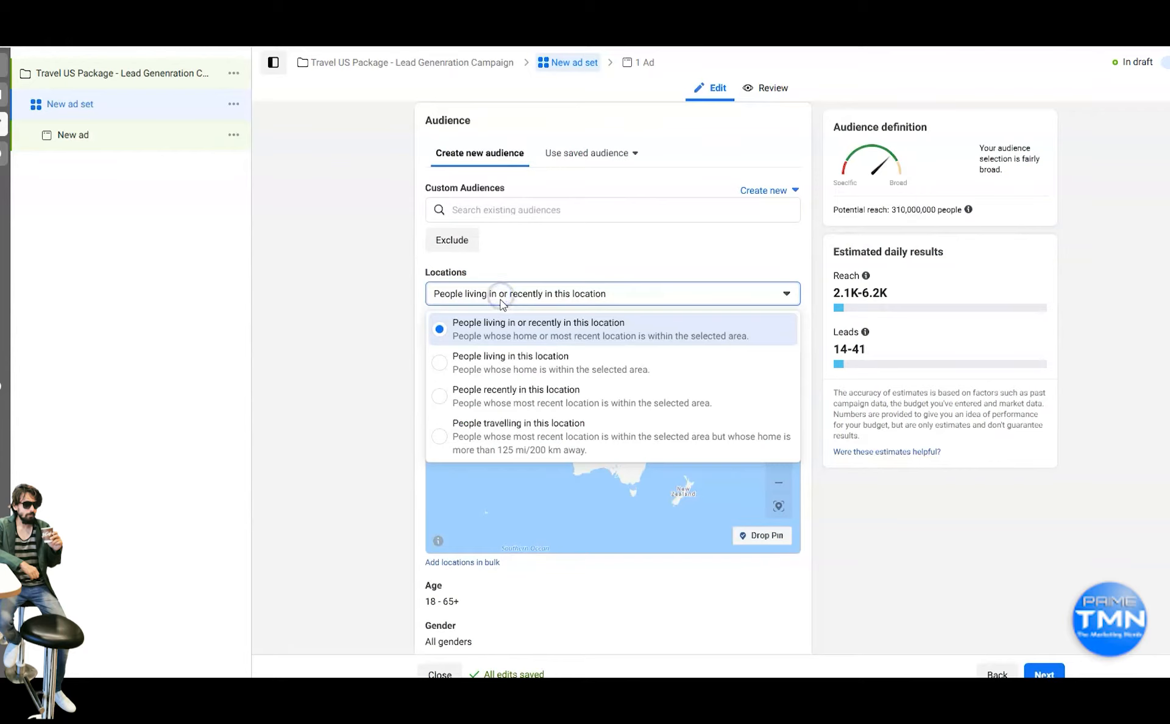
click(392, 341)
click(515, 387)
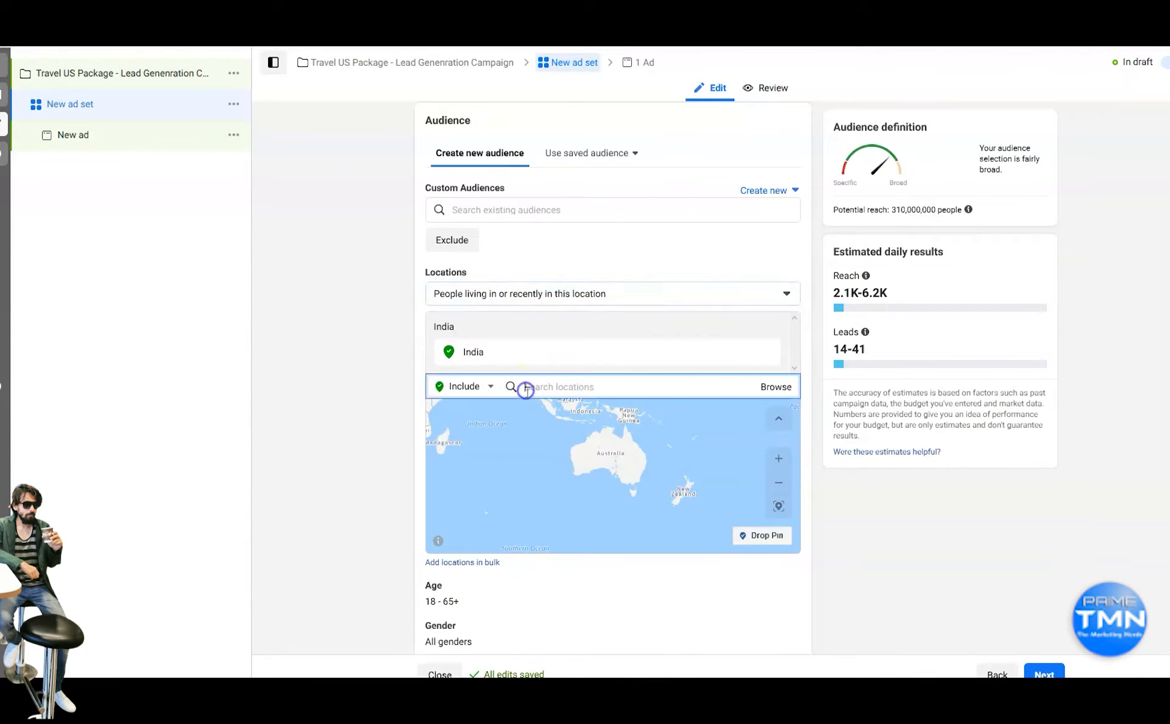
text(Mumbai)
click(558, 420)
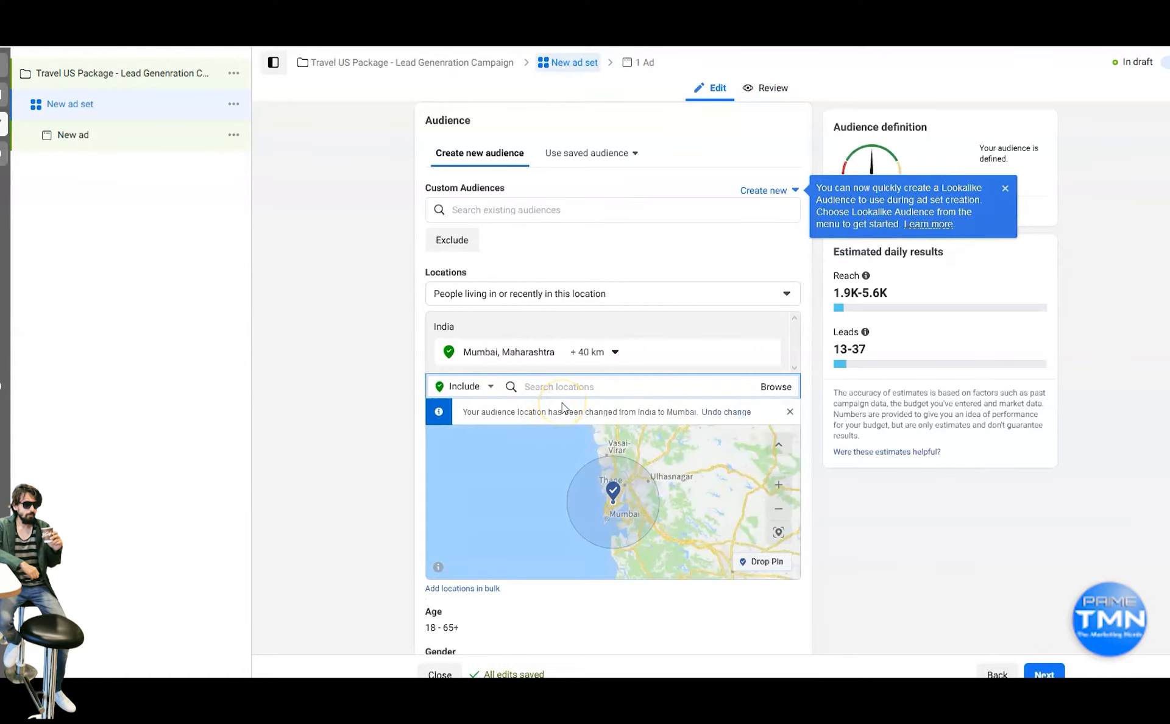
text(Bangalore)
click(564, 419)
text(Chennai)
click(580, 447)
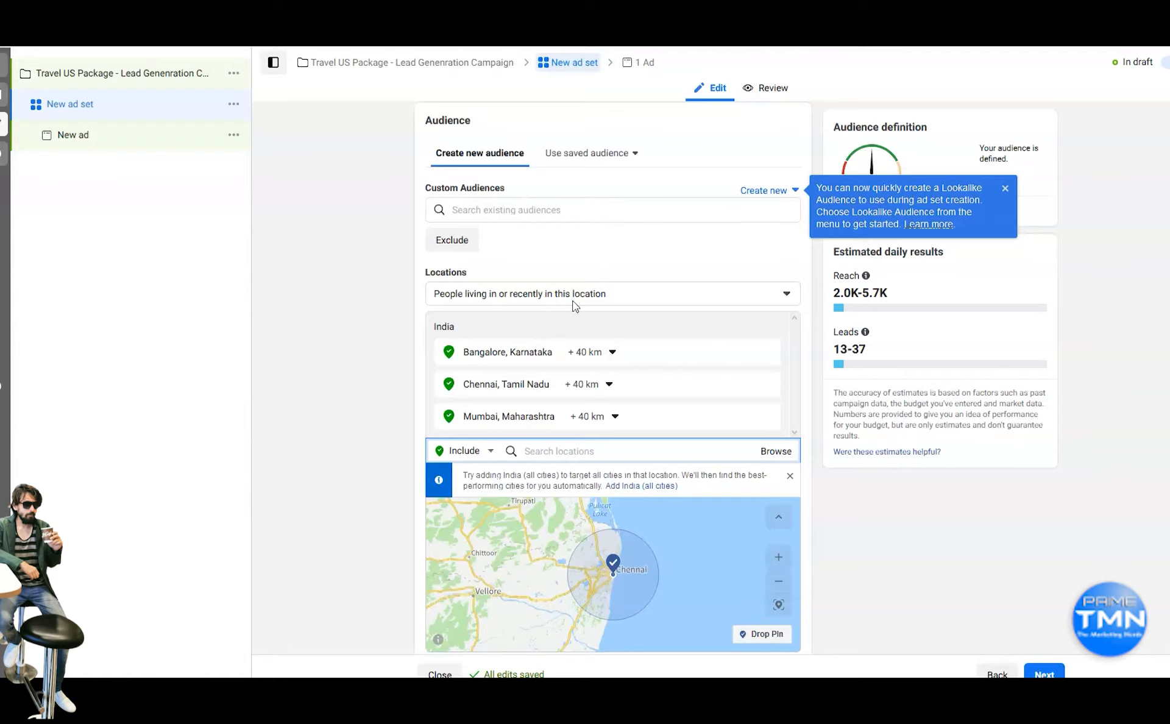
Replace the three city locations with the whole country of India.
click(571, 295)
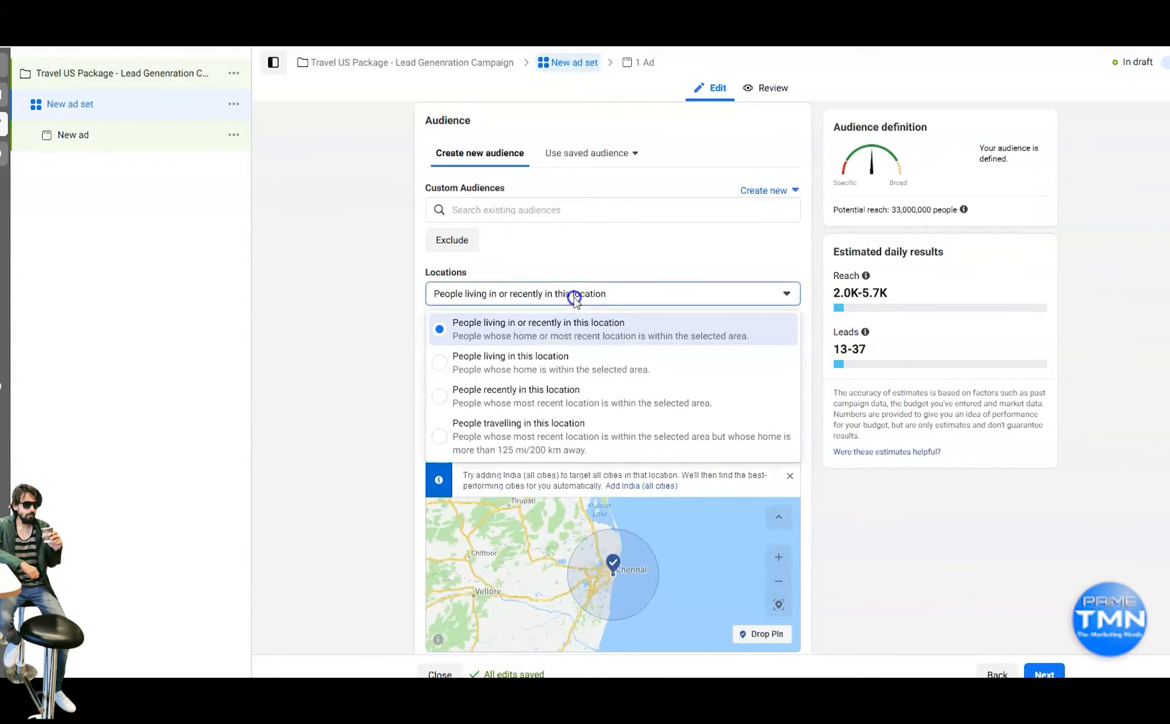
click(302, 527)
click(574, 449)
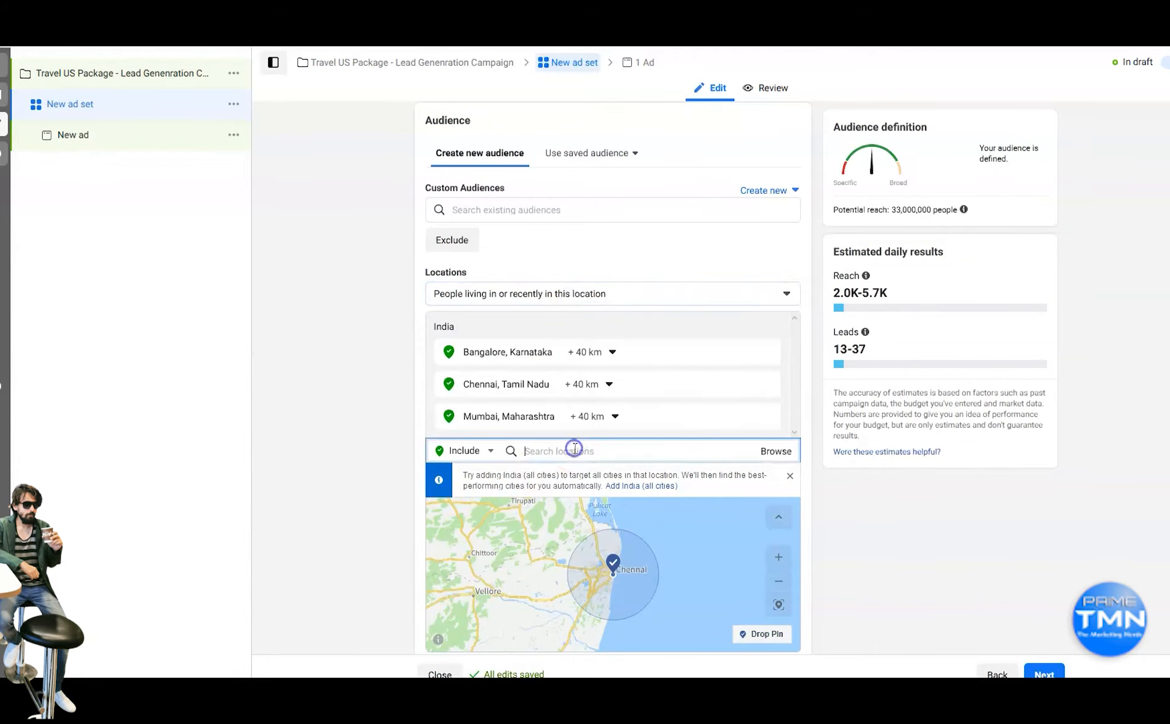
text(India)
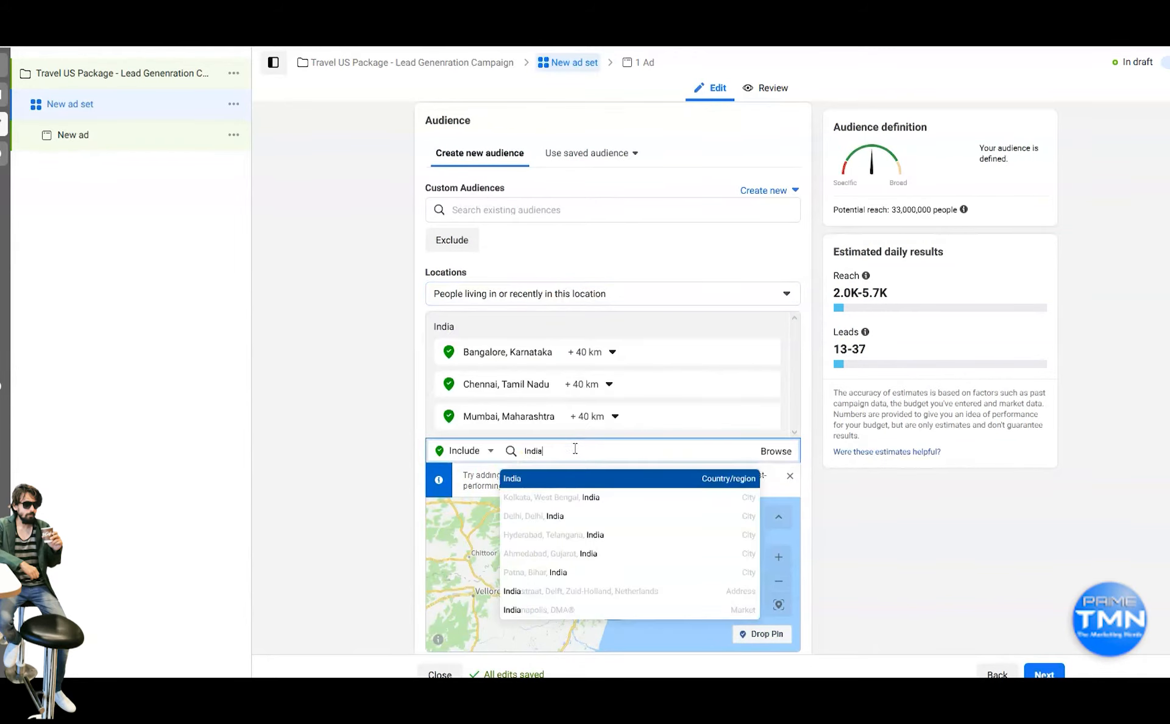
click(576, 478)
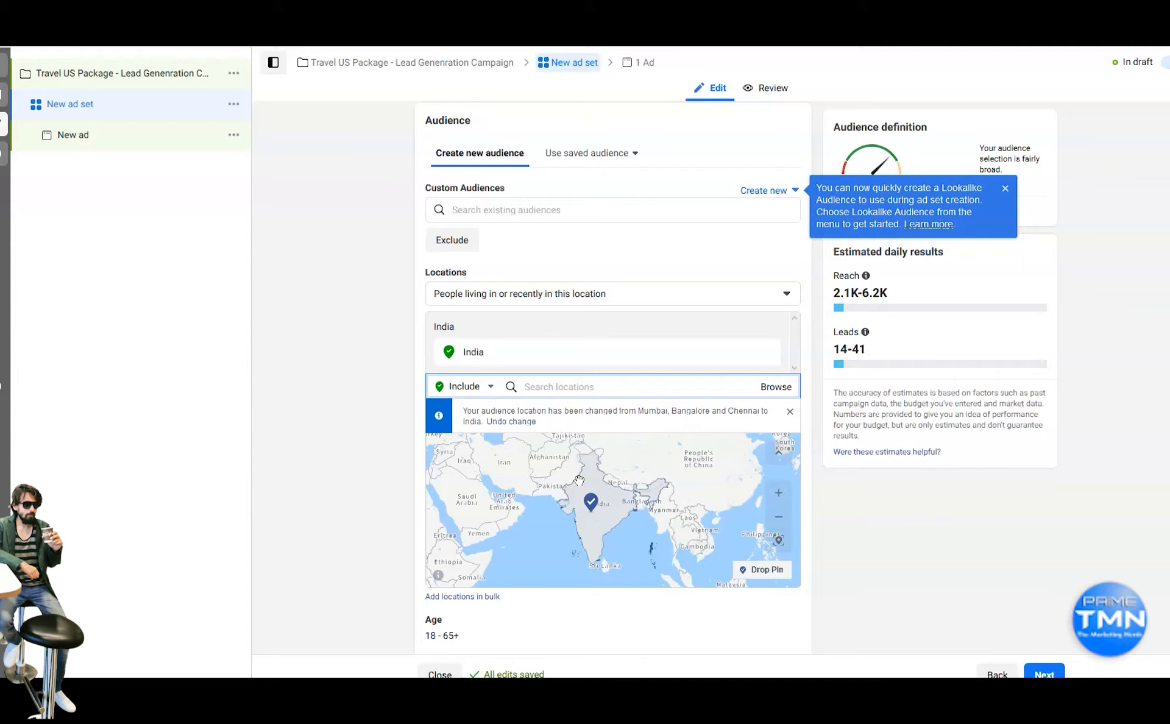
Exclude the city of Mumbai, Maharashtra from the audience locations while keeping the rest of India included.
click(482, 353)
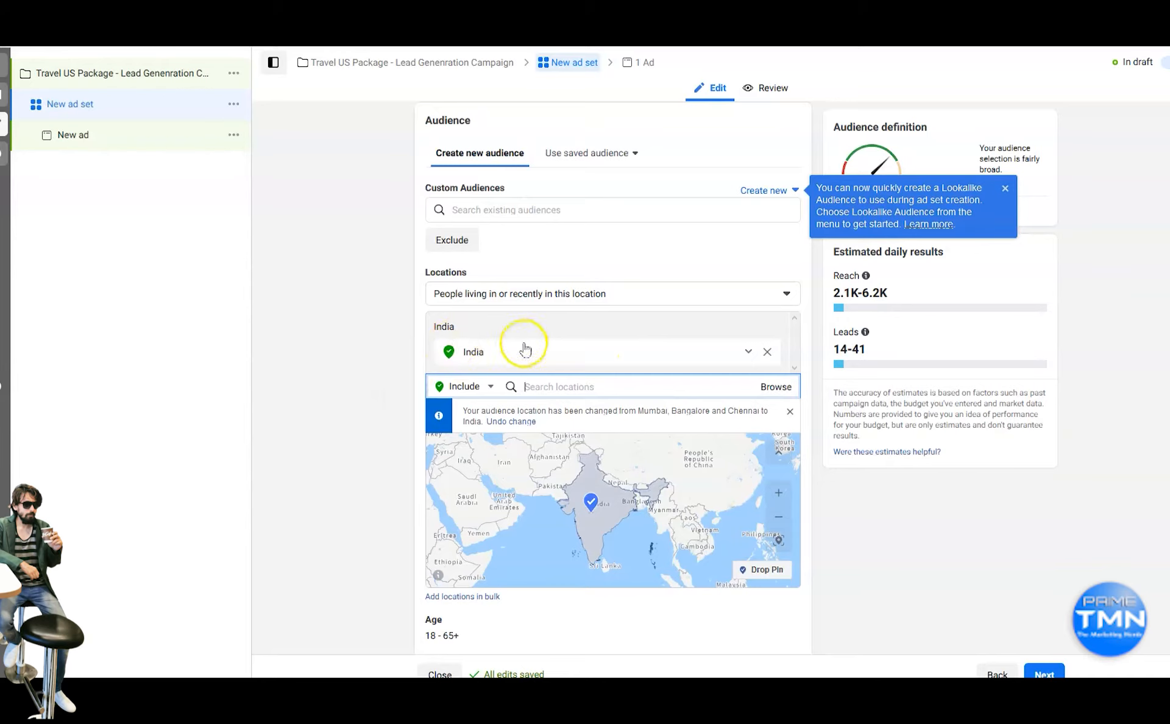
click(494, 389)
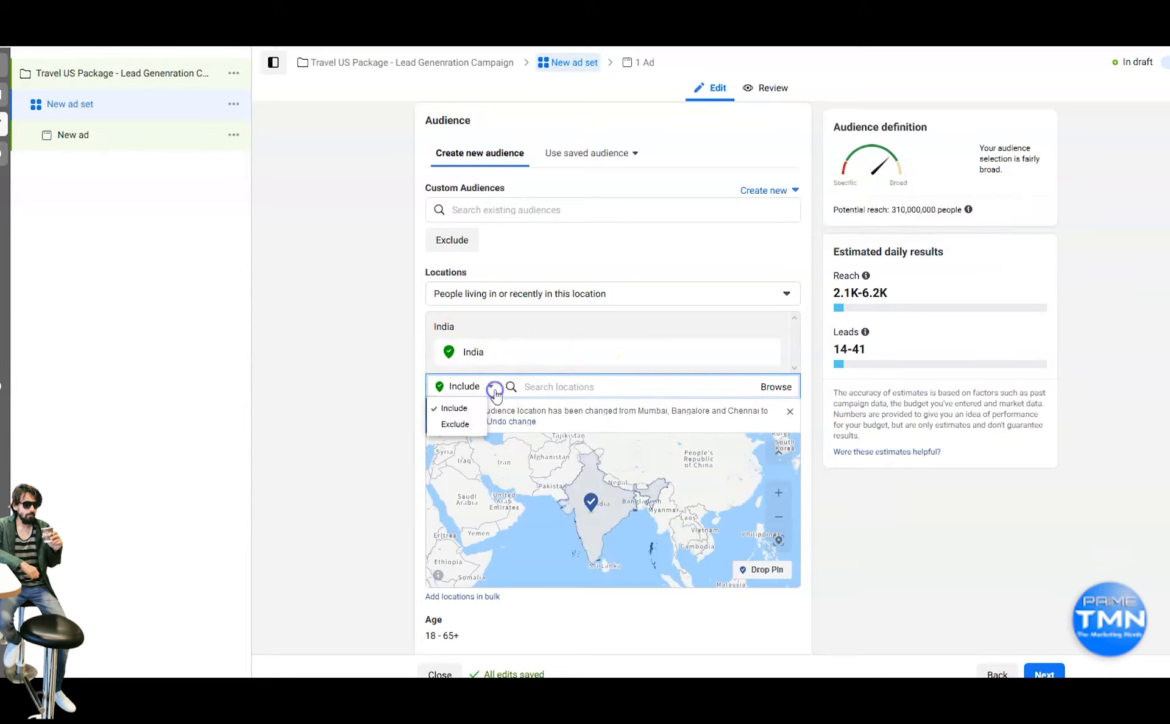
click(456, 424)
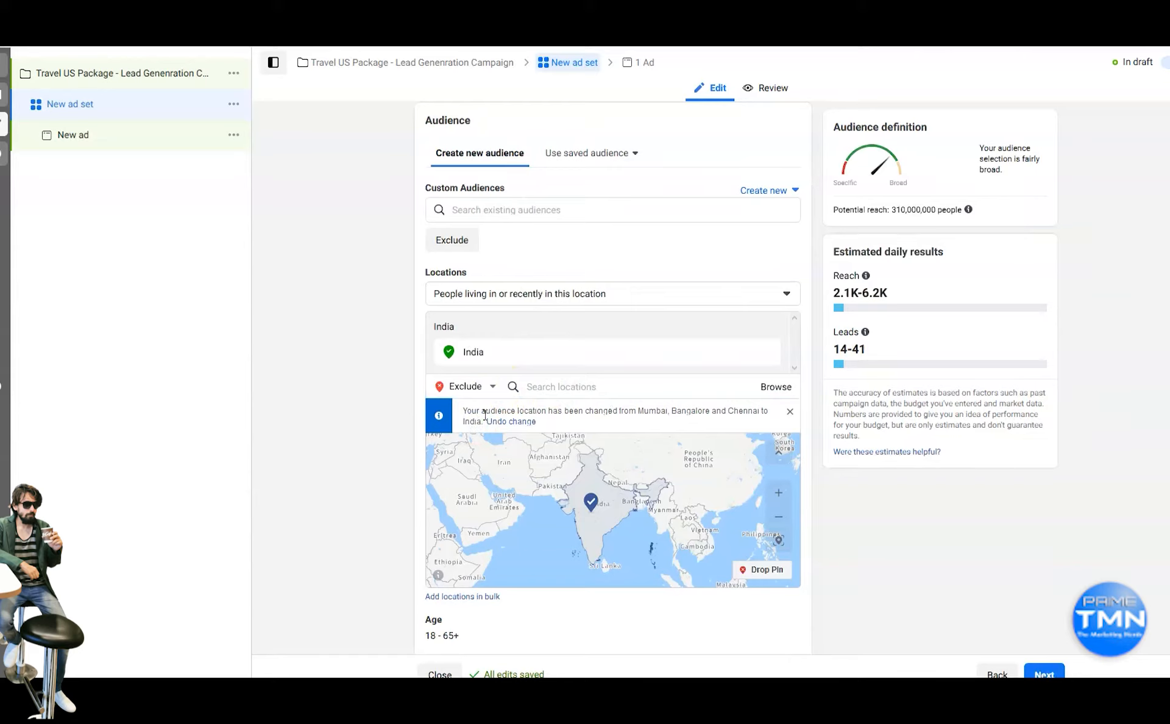
click(489, 389)
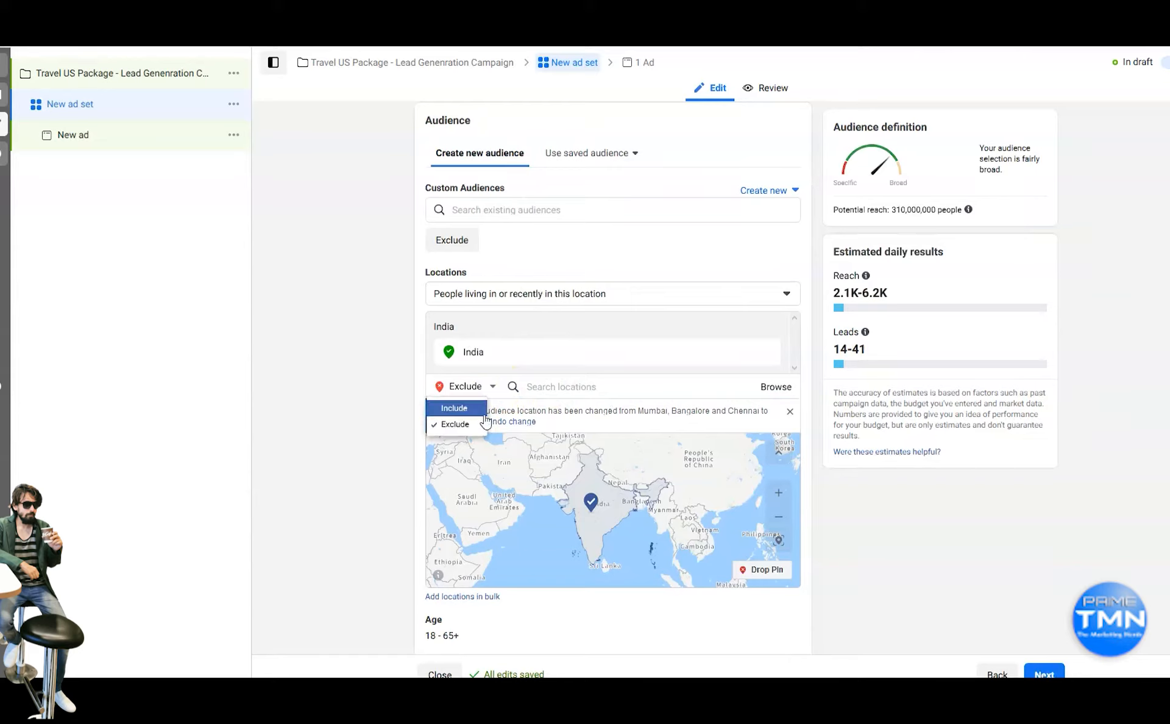
click(581, 388)
text(Mumbai)
click(573, 407)
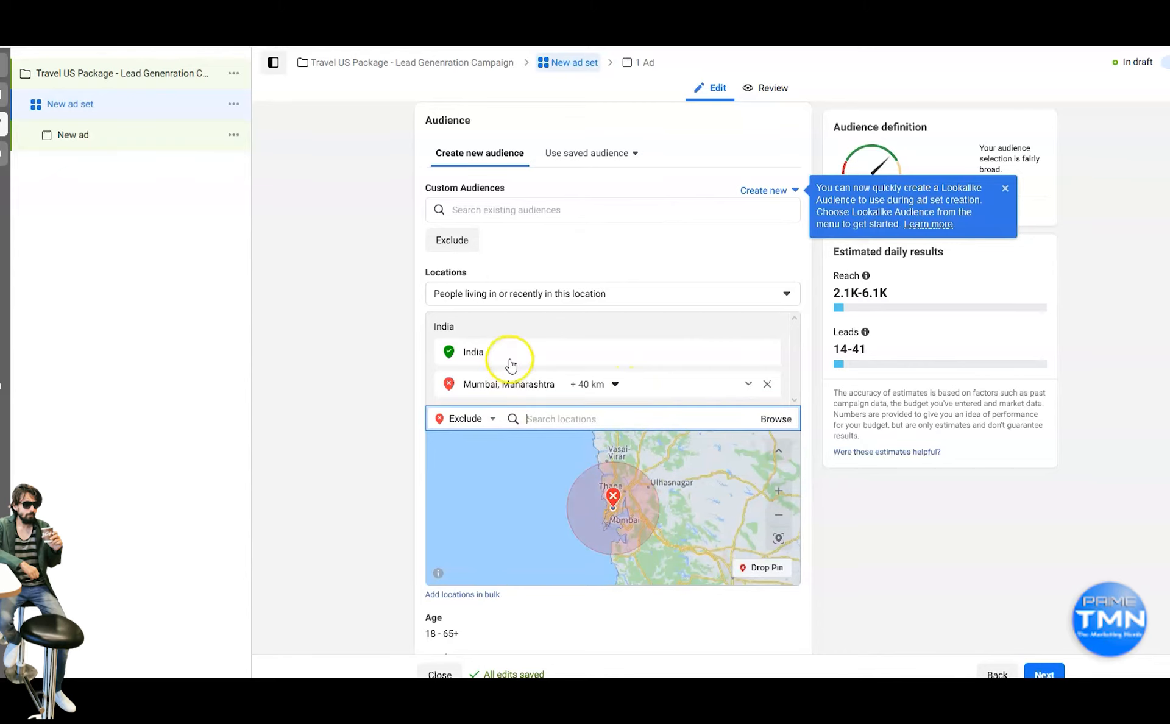
Set the audience age range to a minimum of 24 and a maximum of 50.
scroll(479, 400, down, 5)
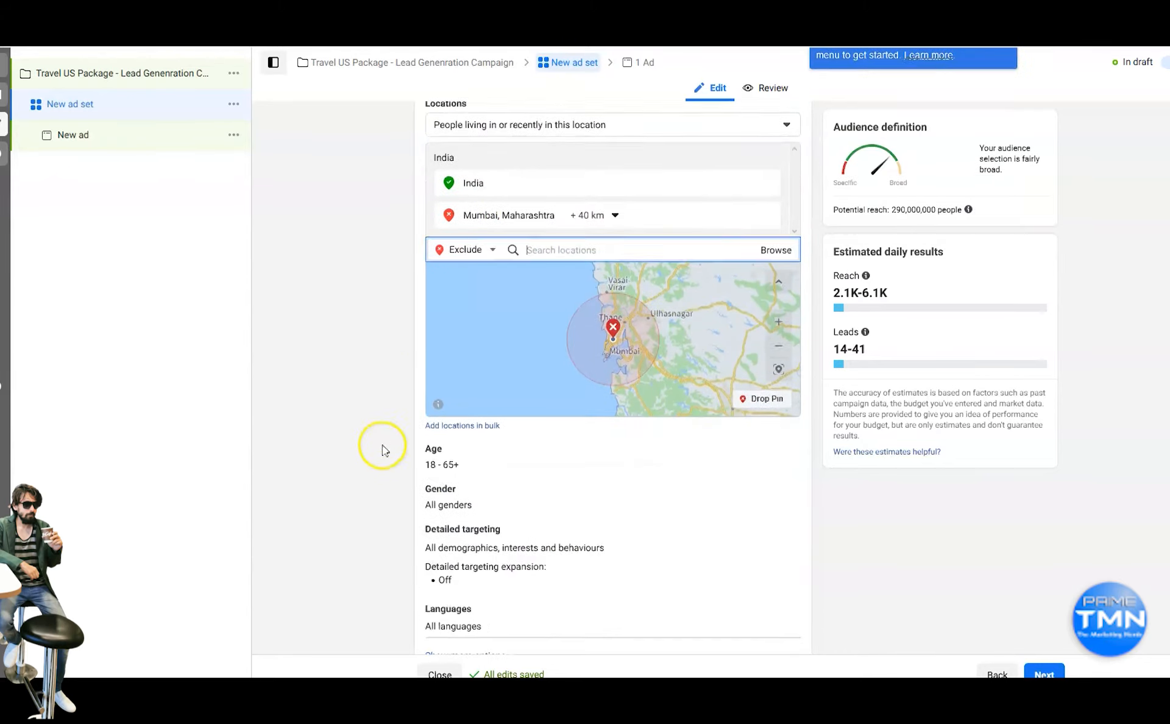
click(491, 364)
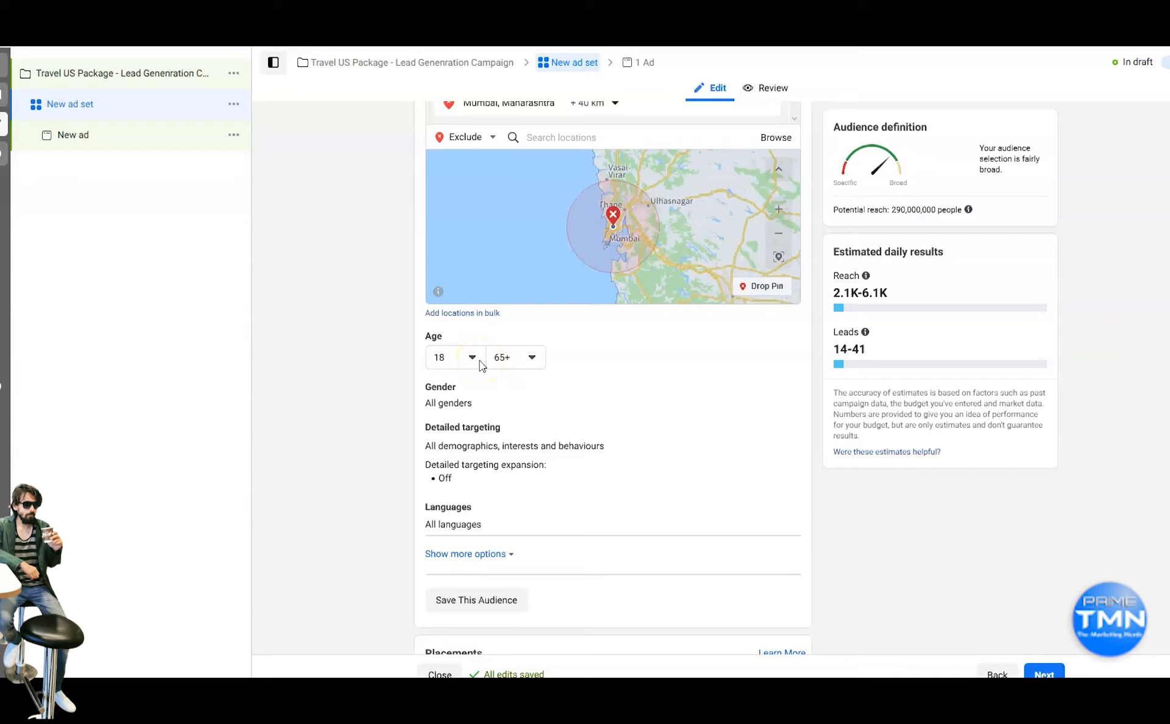
click(464, 359)
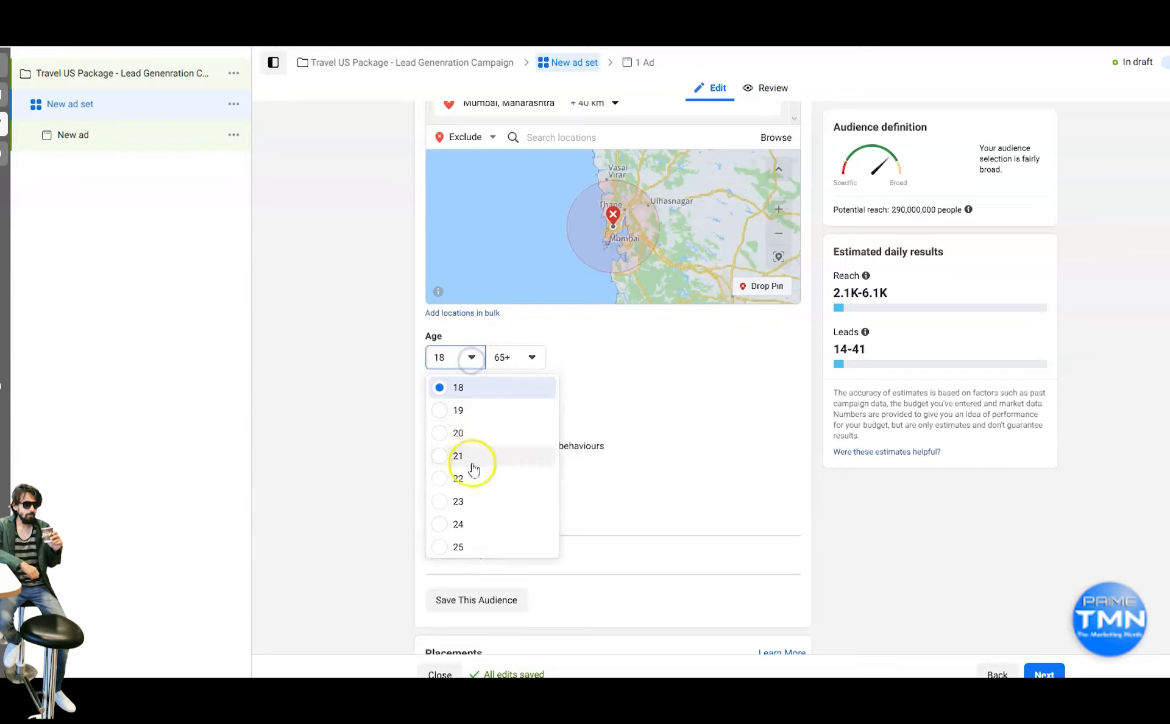
click(458, 524)
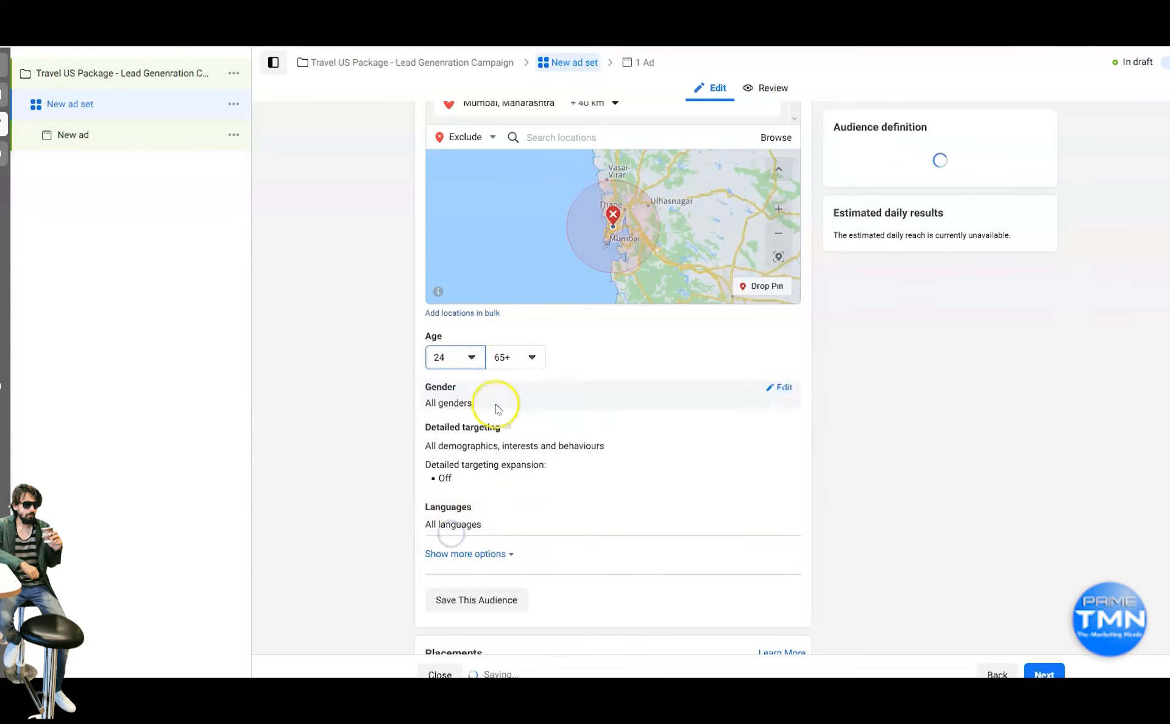
click(525, 357)
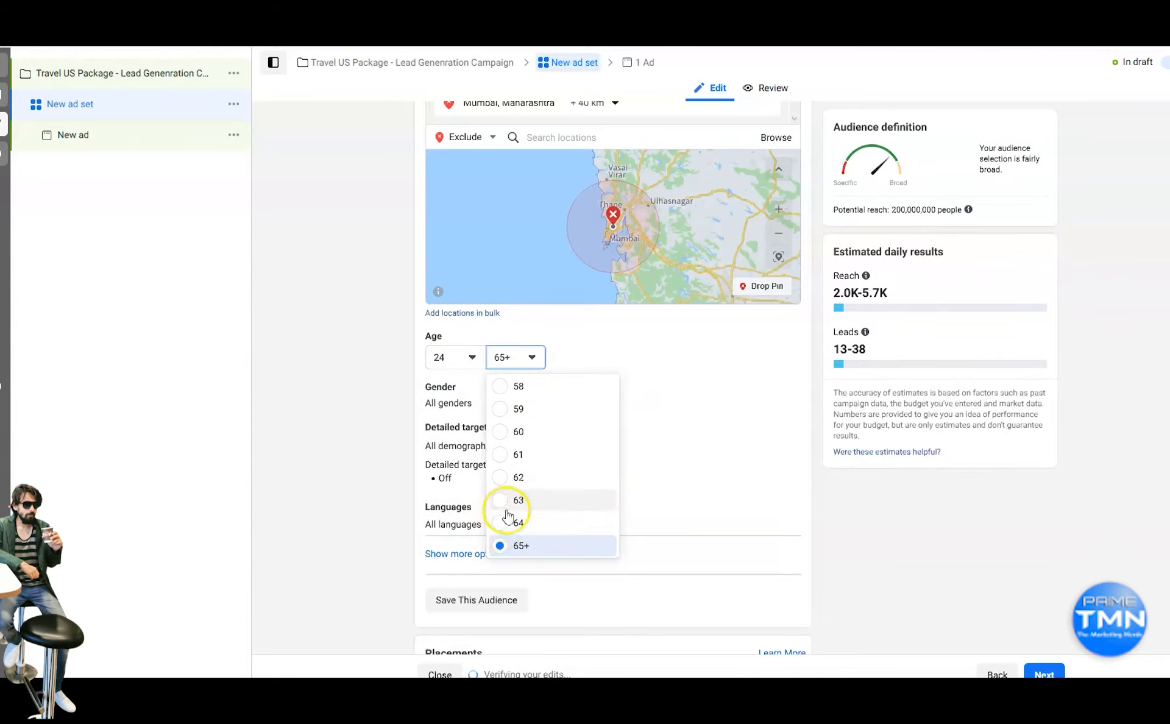
scroll(509, 506, up, 3)
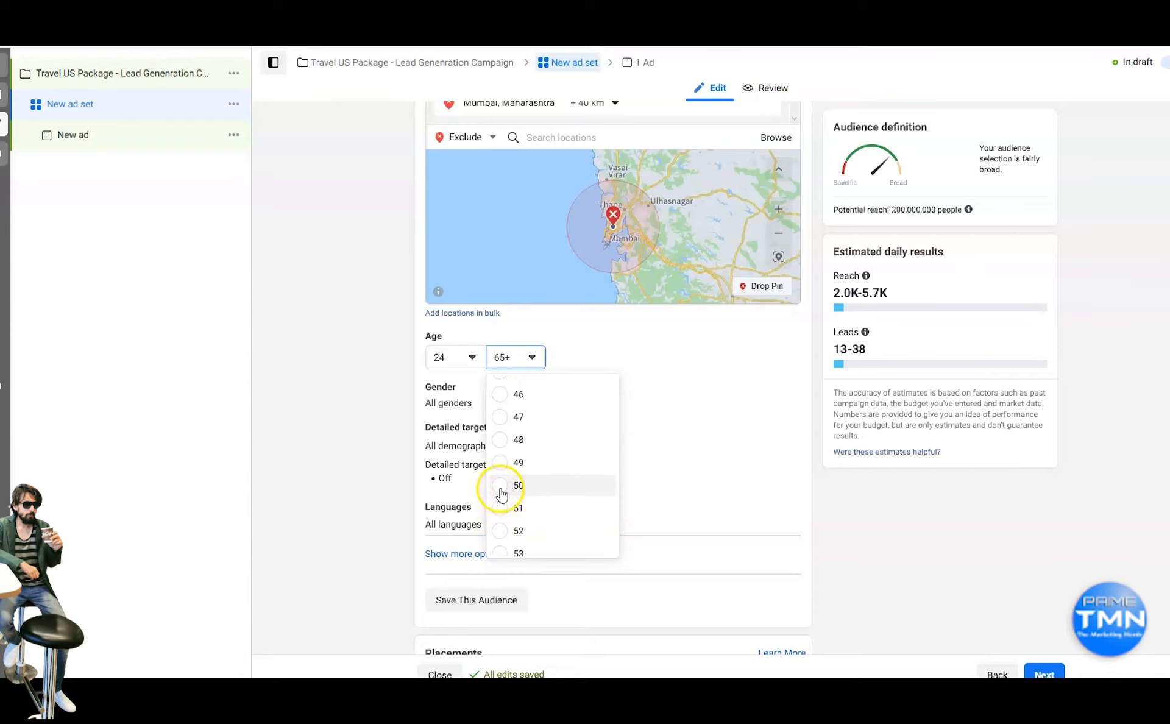
click(507, 492)
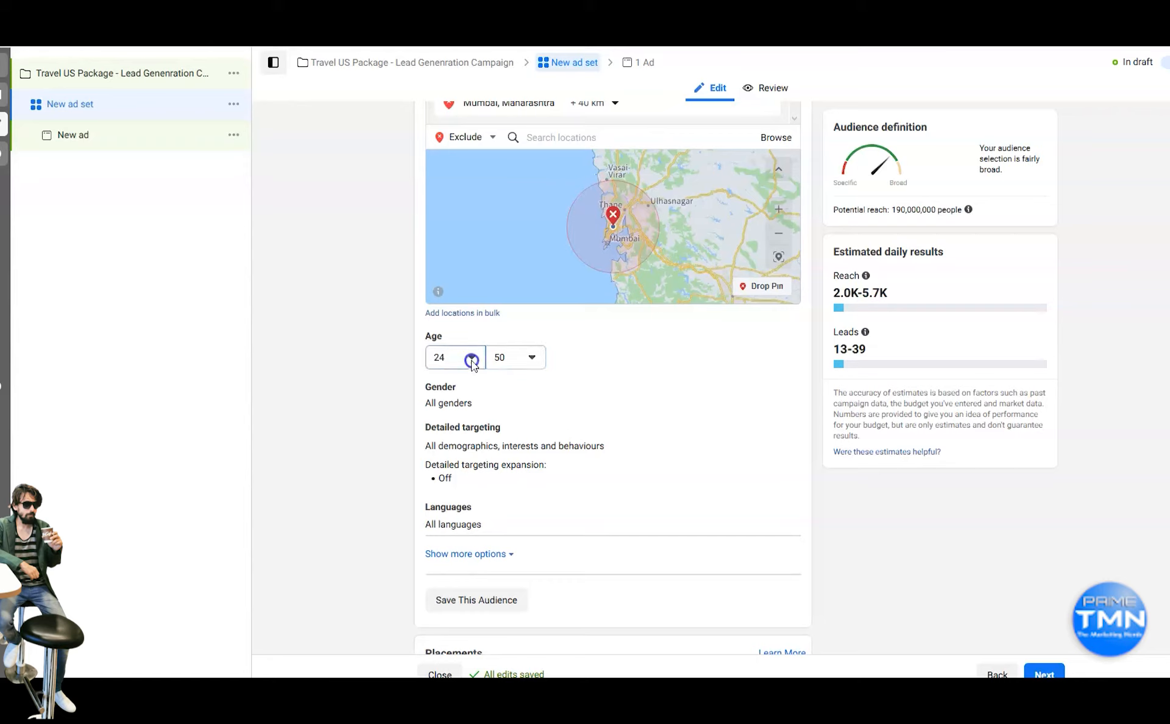
Narrow the audience age range to a minimum of 28 and a maximum of 45.
click(473, 358)
scroll(454, 491, down, 2)
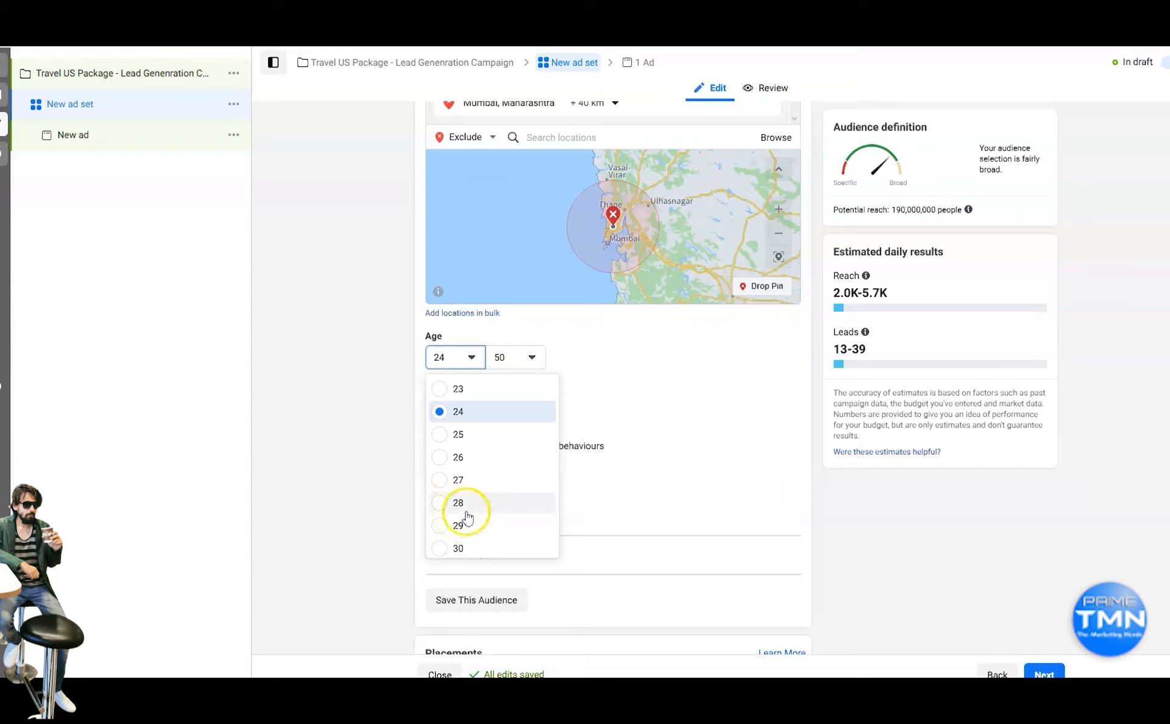
click(445, 503)
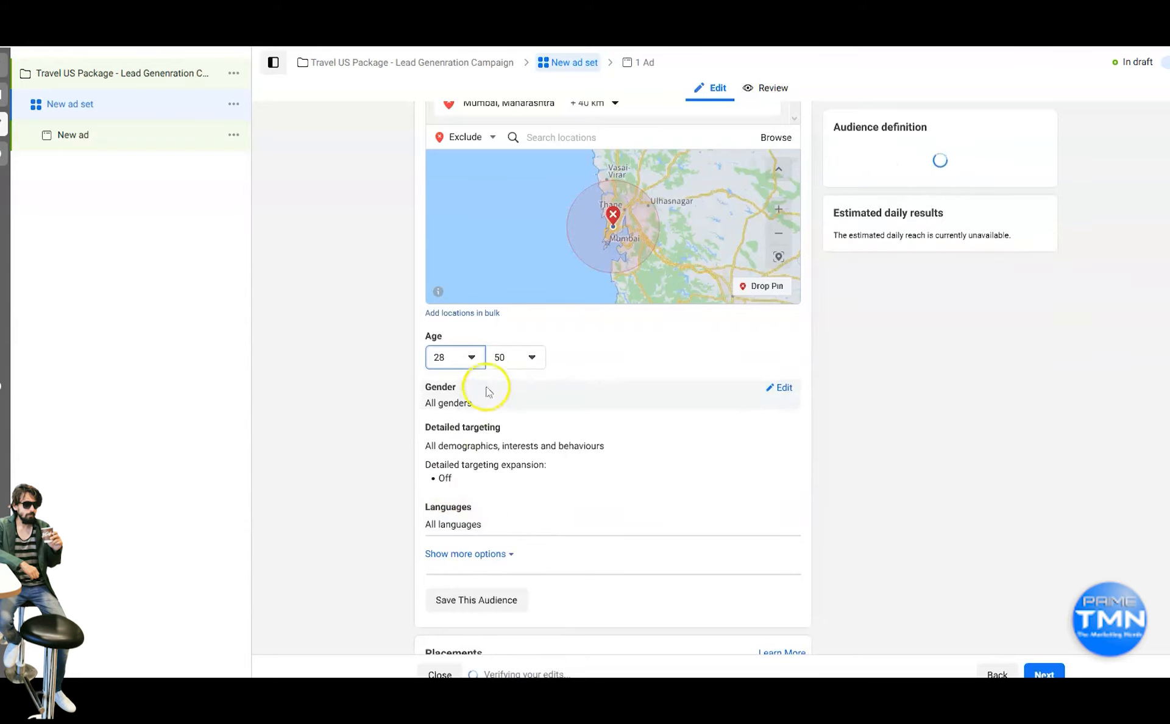
click(532, 358)
scroll(522, 408, up, 2)
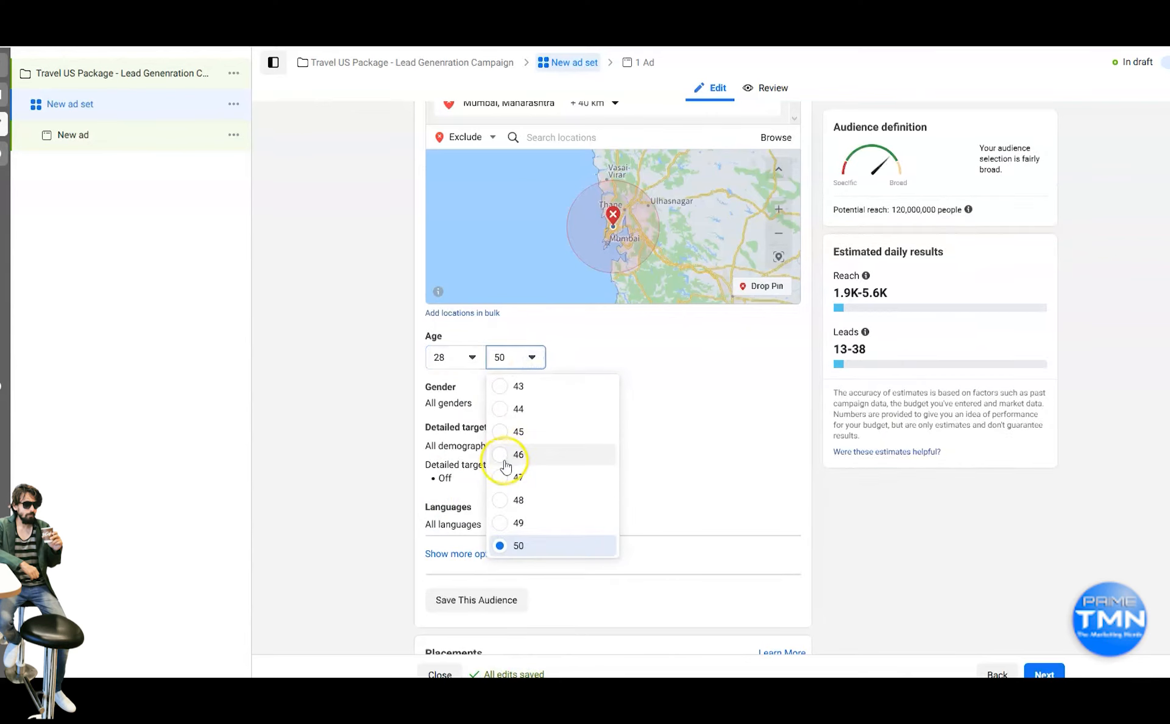
click(502, 431)
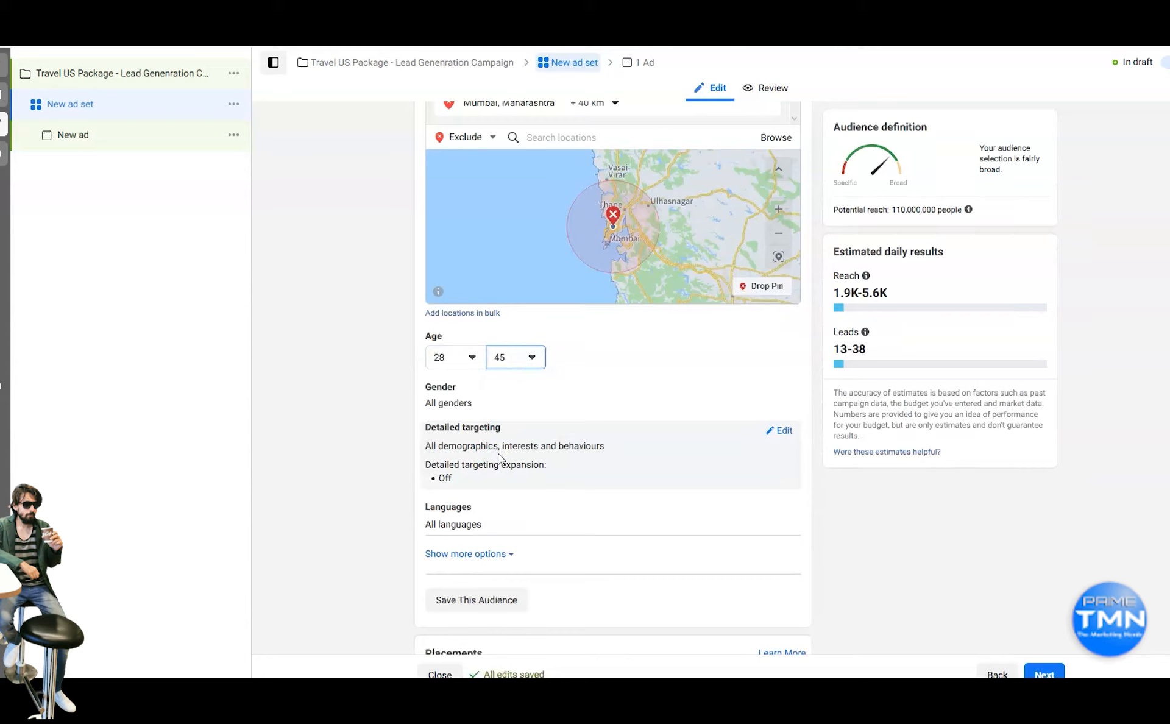
Widen the audience age range back to a minimum of 18 and a maximum of 65+.
click(455, 358)
scroll(451, 427, up, 1)
click(436, 386)
click(540, 357)
scroll(512, 512, down, 7)
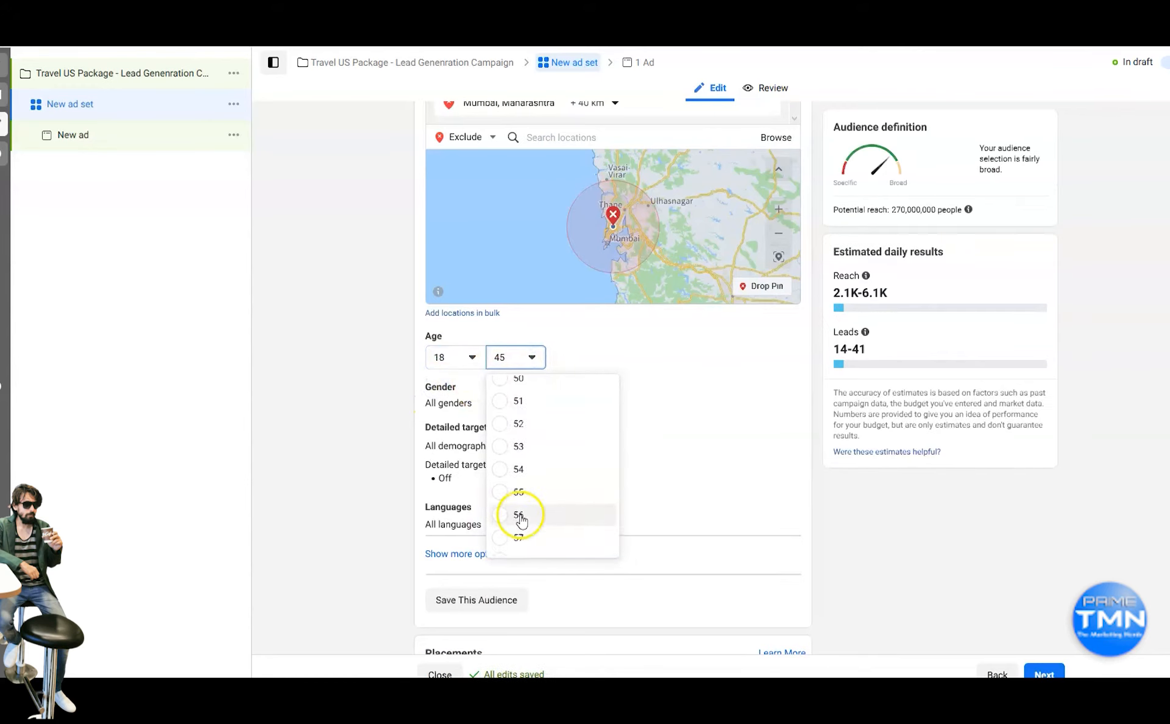
click(513, 546)
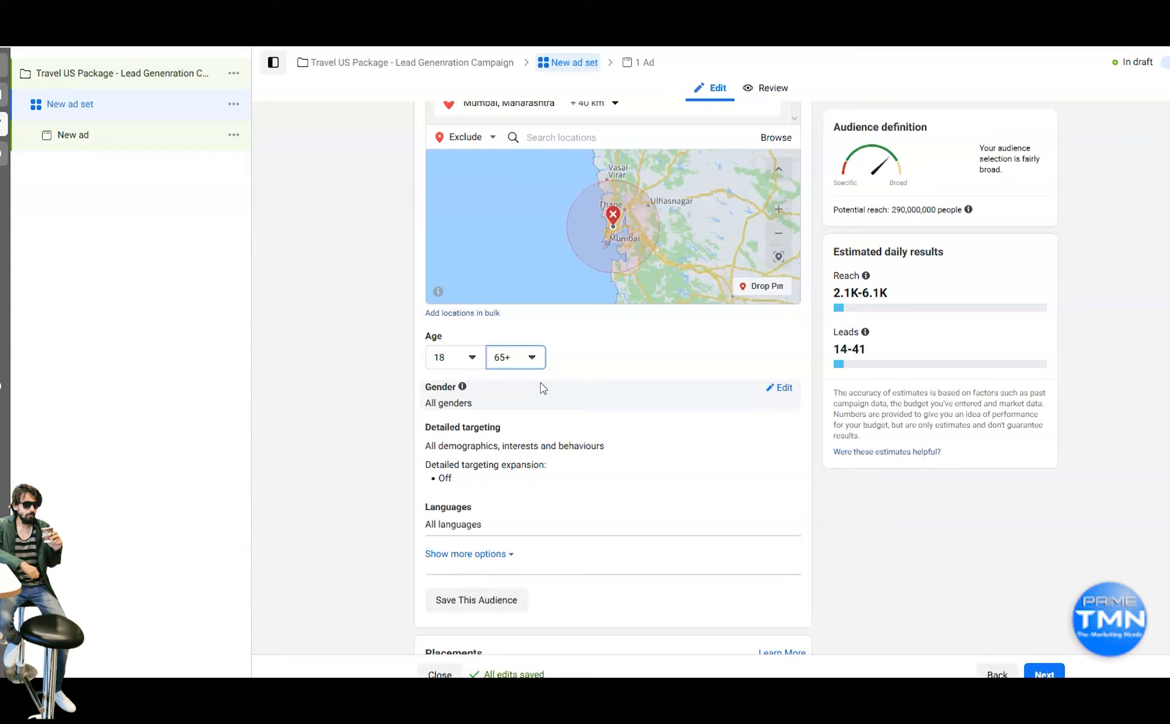
Set the audience age range to a minimum of 35 and a maximum of 61.
click(466, 360)
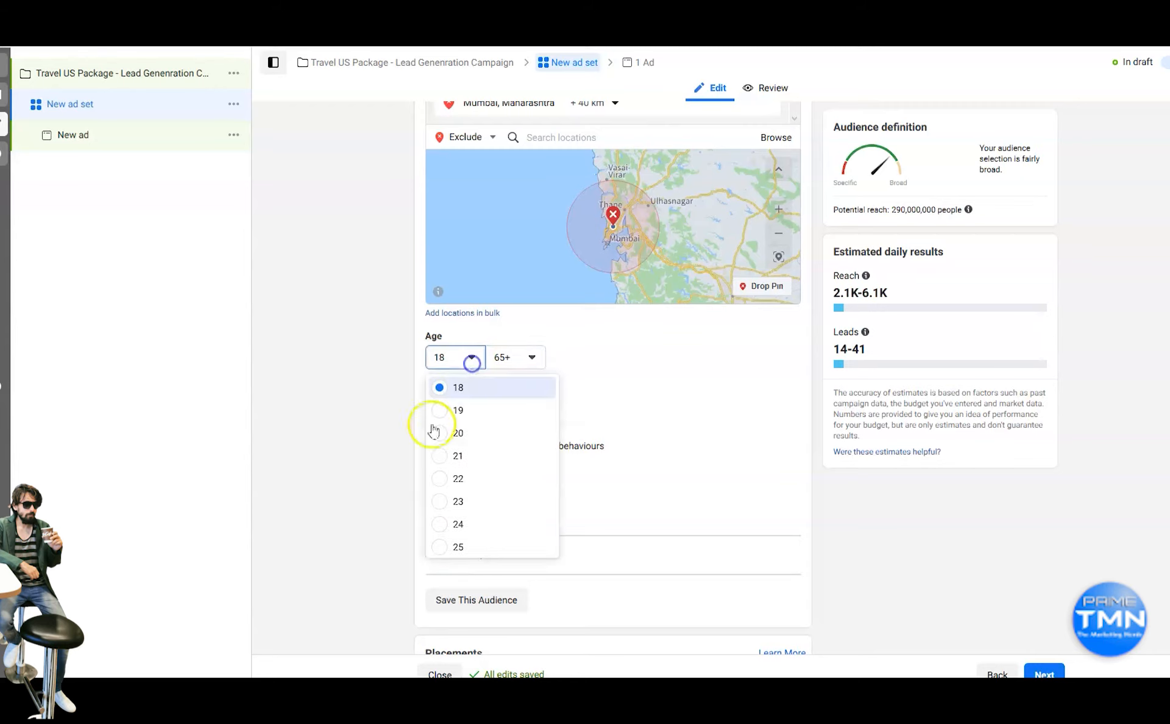
scroll(451, 482, down, 5)
click(438, 437)
click(525, 358)
click(488, 458)
scroll(486, 461, up, 2)
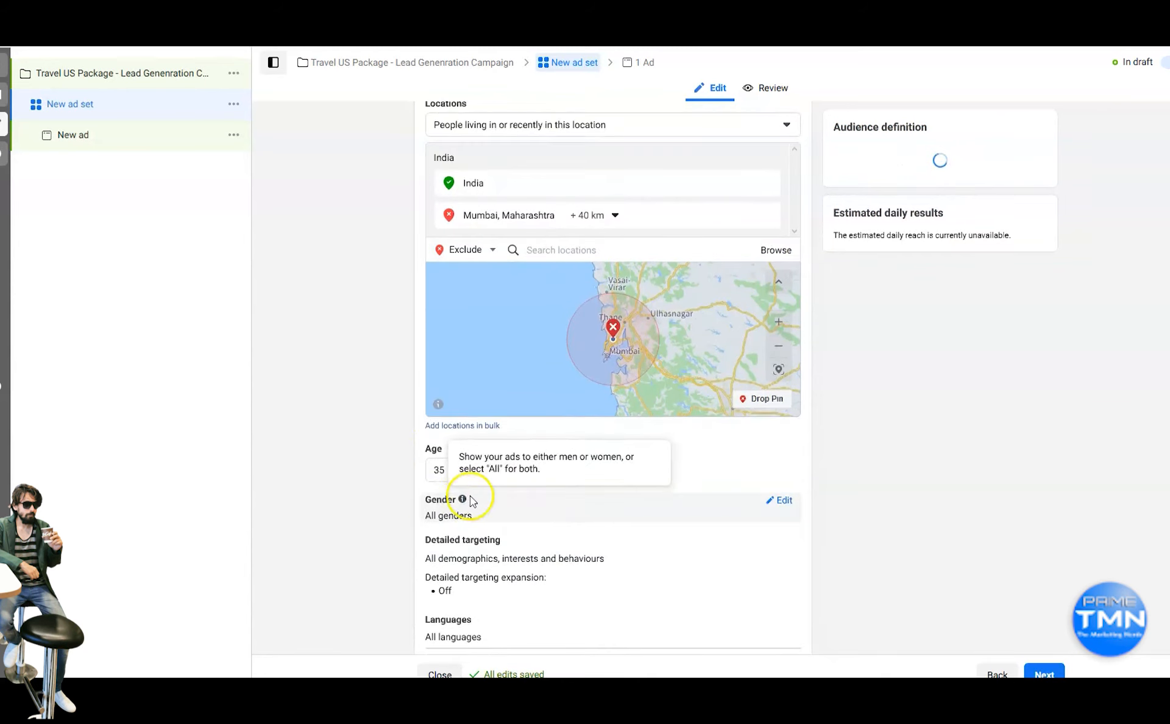
Try the Men and Women options for the audience gender and return the selection to All.
scroll(473, 487, down, 4)
click(779, 278)
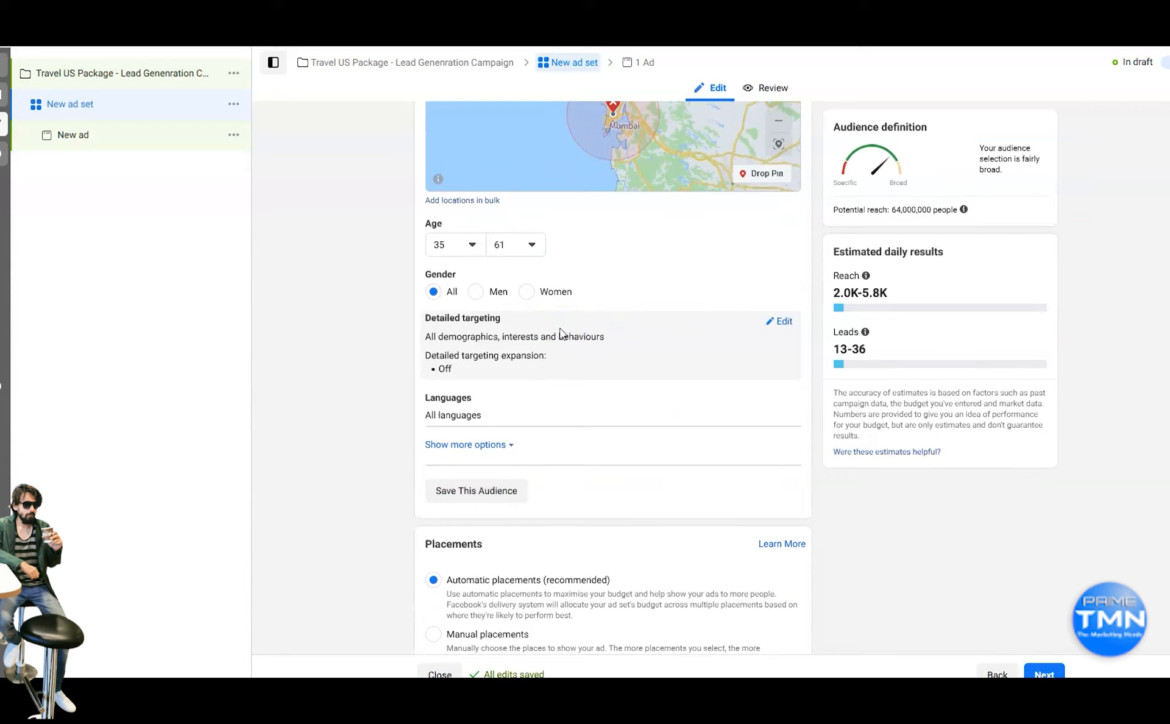
click(477, 294)
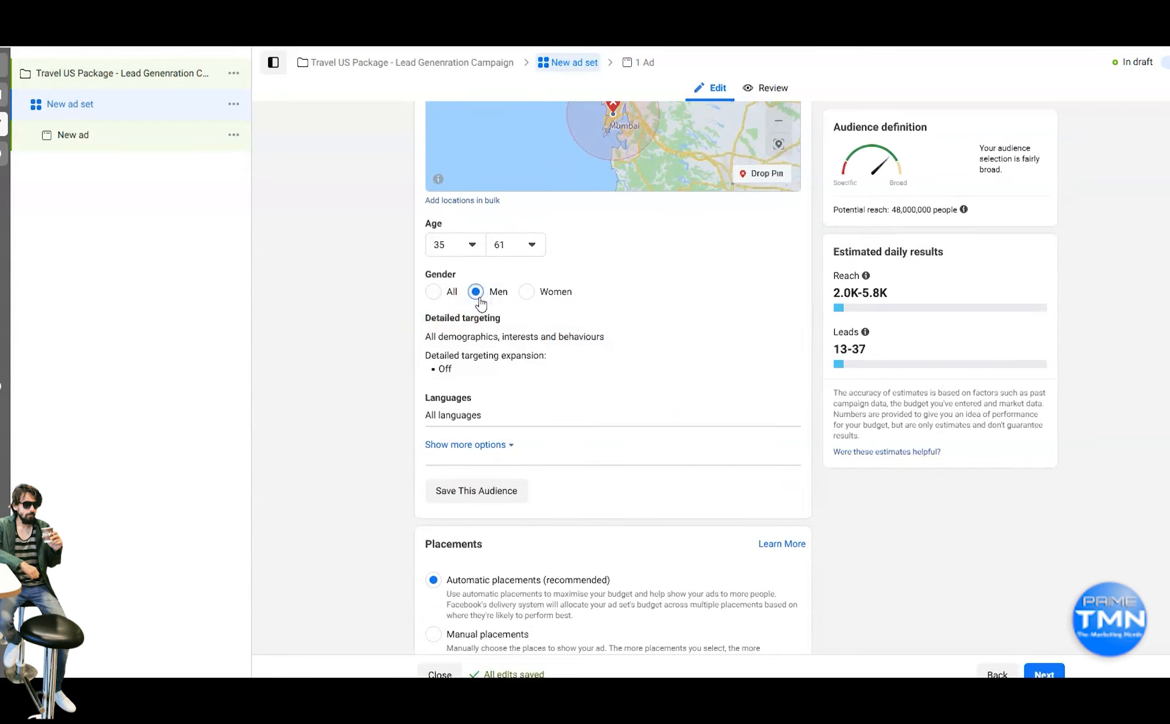
click(527, 292)
click(432, 303)
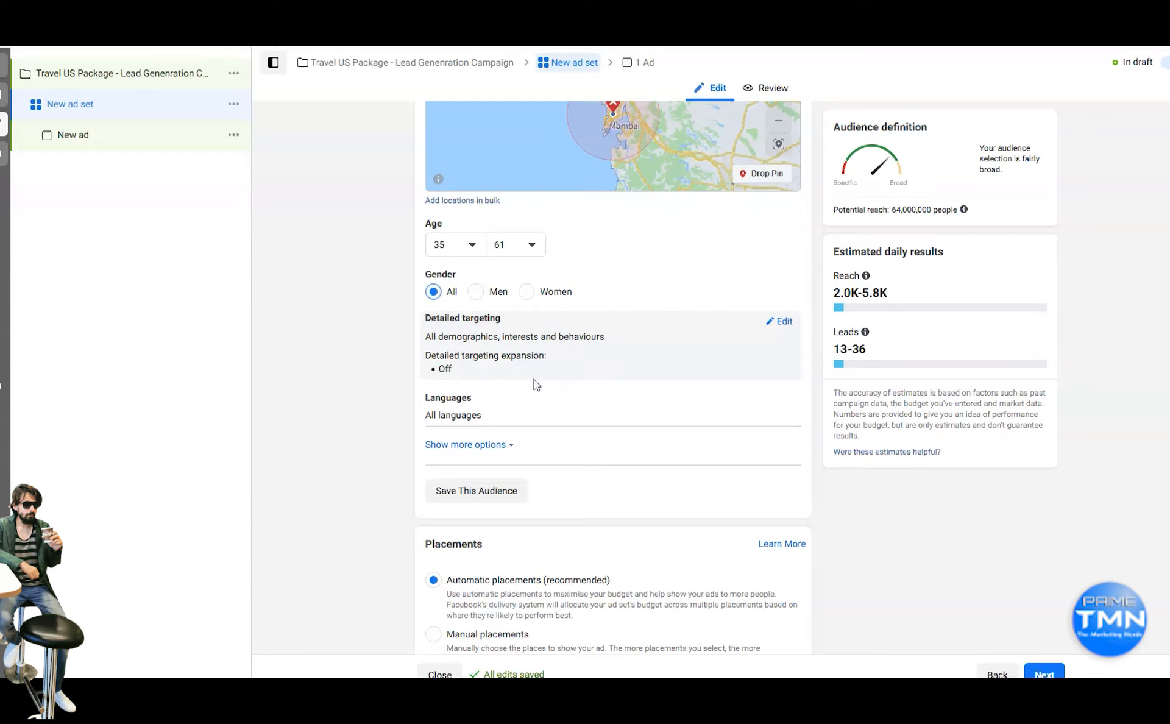
scroll(536, 375, up, 3)
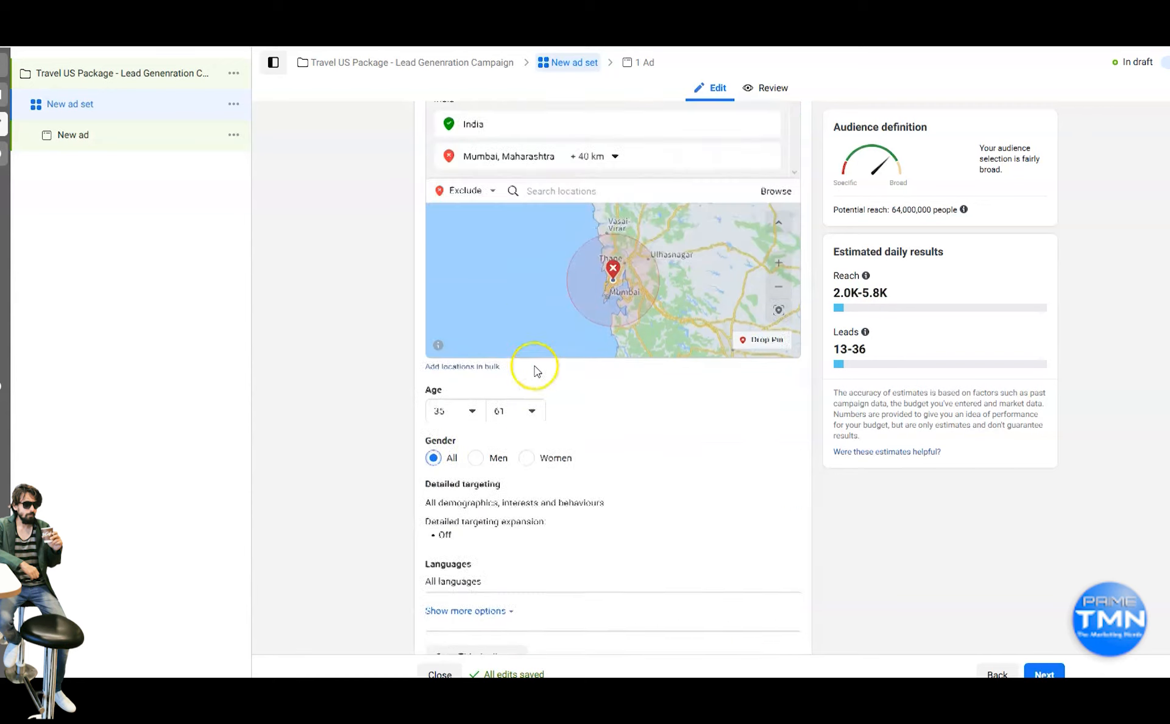
scroll(561, 415, up, 1)
scroll(559, 394, up, 2)
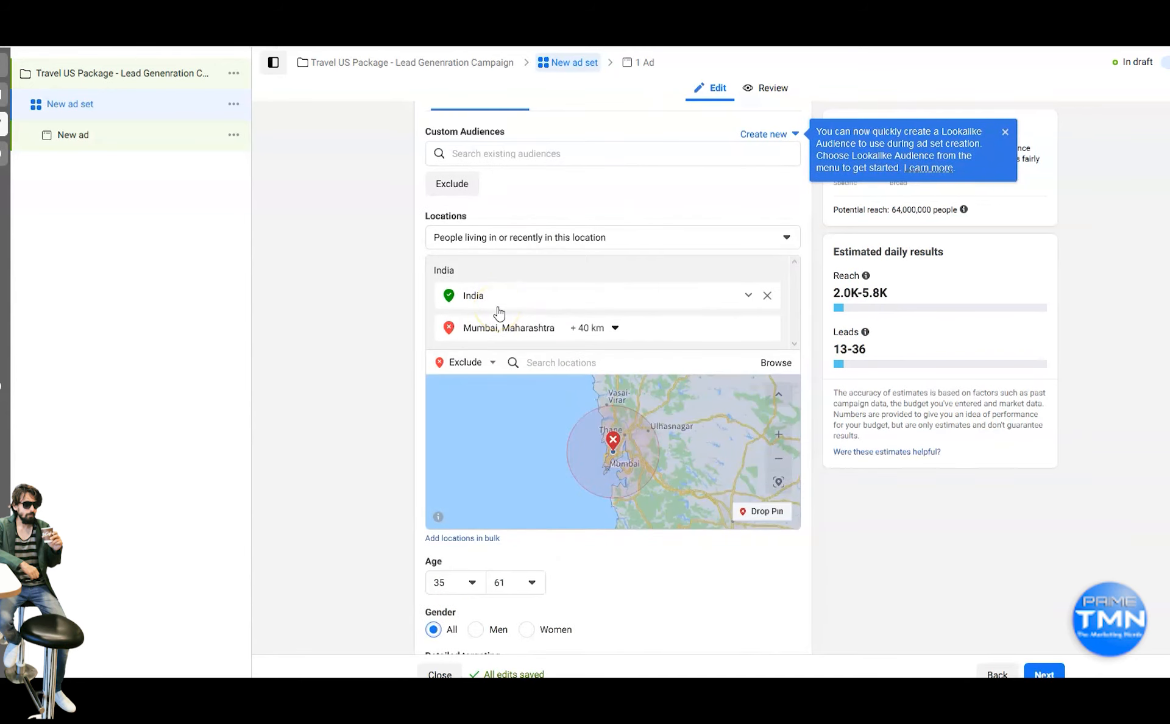
scroll(500, 312, down, 4)
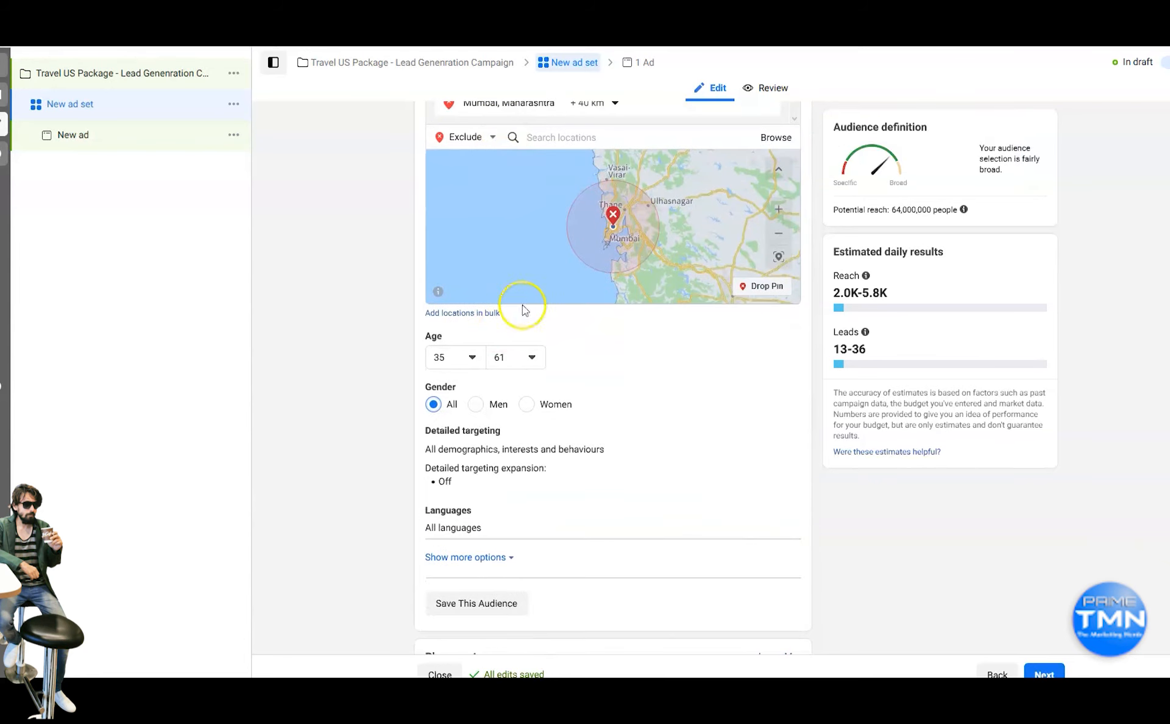